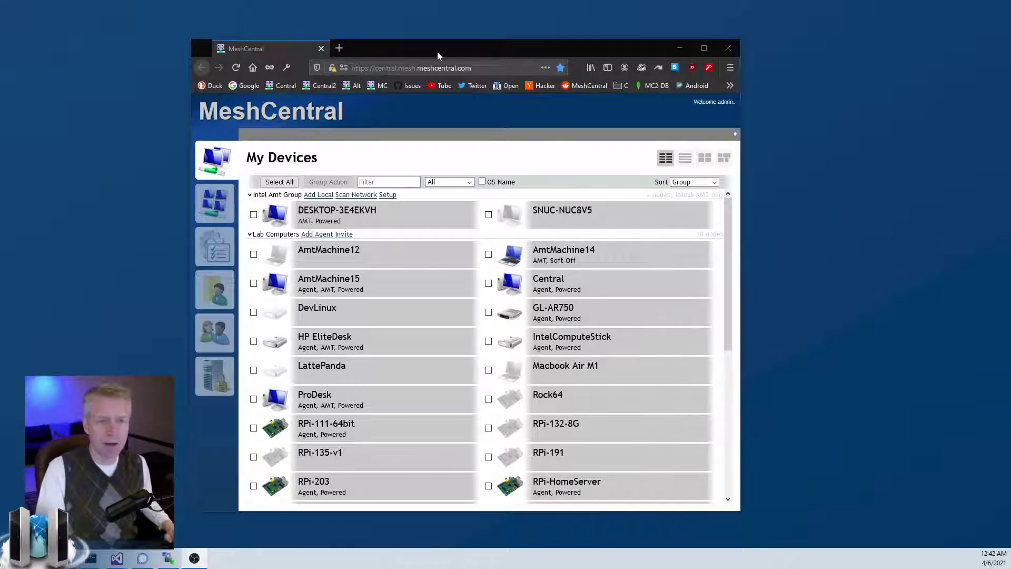
pyautogui.moveTo(437, 47); pyautogui.dragTo(442, 54)
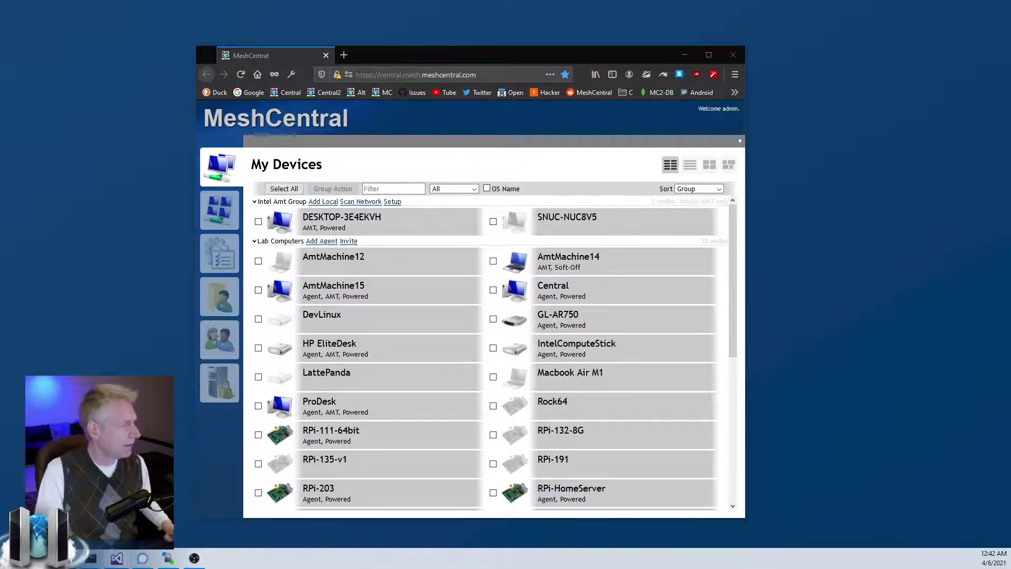
pyautogui.moveTo(1, 326); pyautogui.dragTo(485, 108)
pyautogui.moveTo(481, 144); pyautogui.dragTo(473, 108)
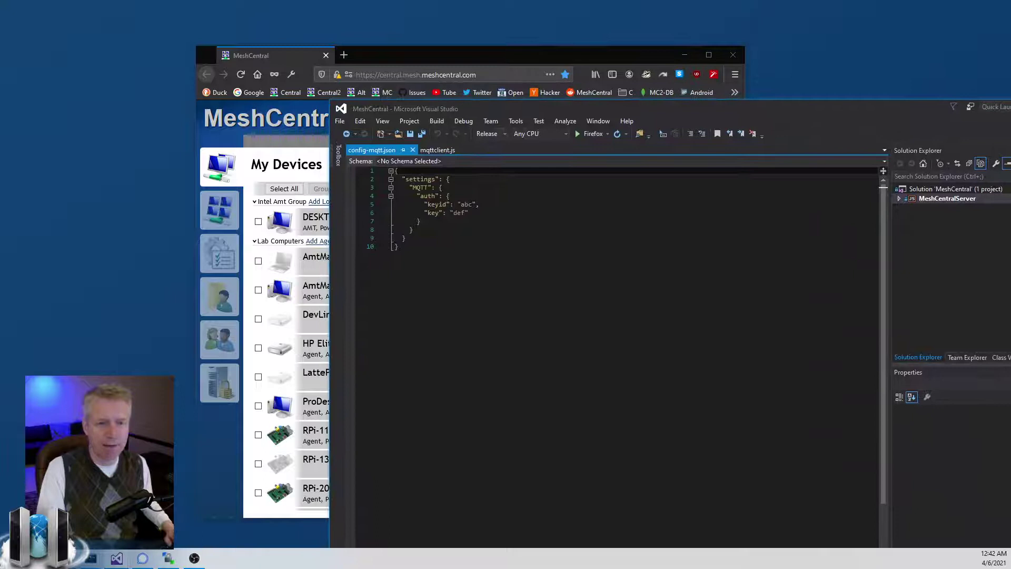
pyautogui.click(417, 179)
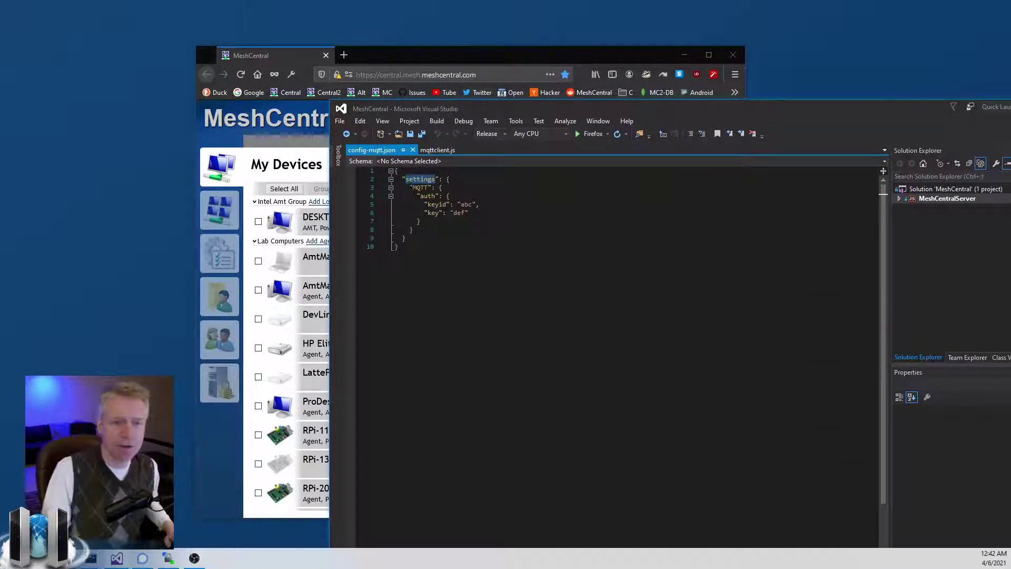
pyautogui.moveTo(410, 187); pyautogui.dragTo(476, 204)
pyautogui.click(467, 205)
pyautogui.click(459, 213)
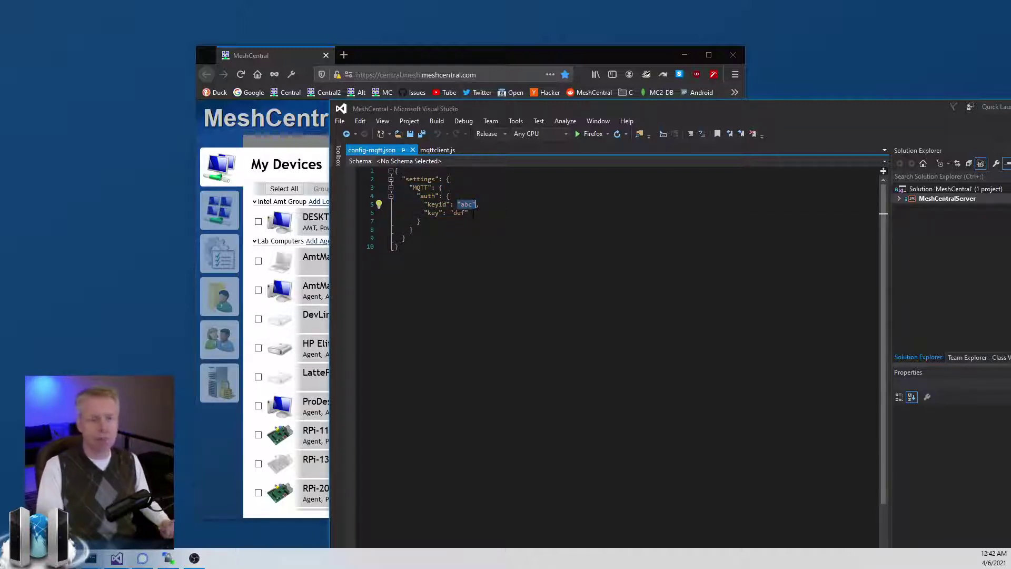
pyautogui.moveTo(447, 212); pyautogui.dragTo(469, 212)
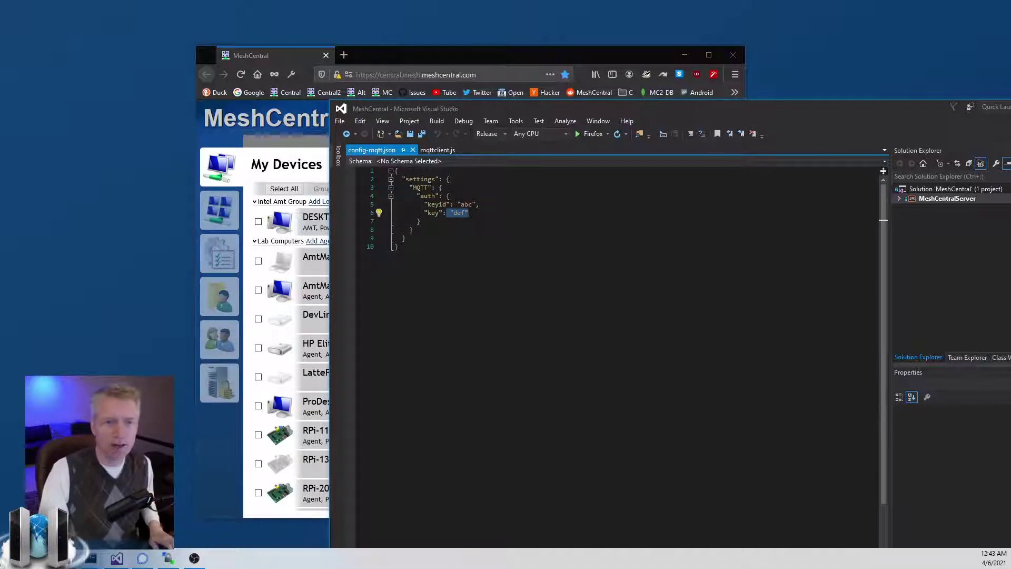
pyautogui.moveTo(409, 188); pyautogui.dragTo(439, 187)
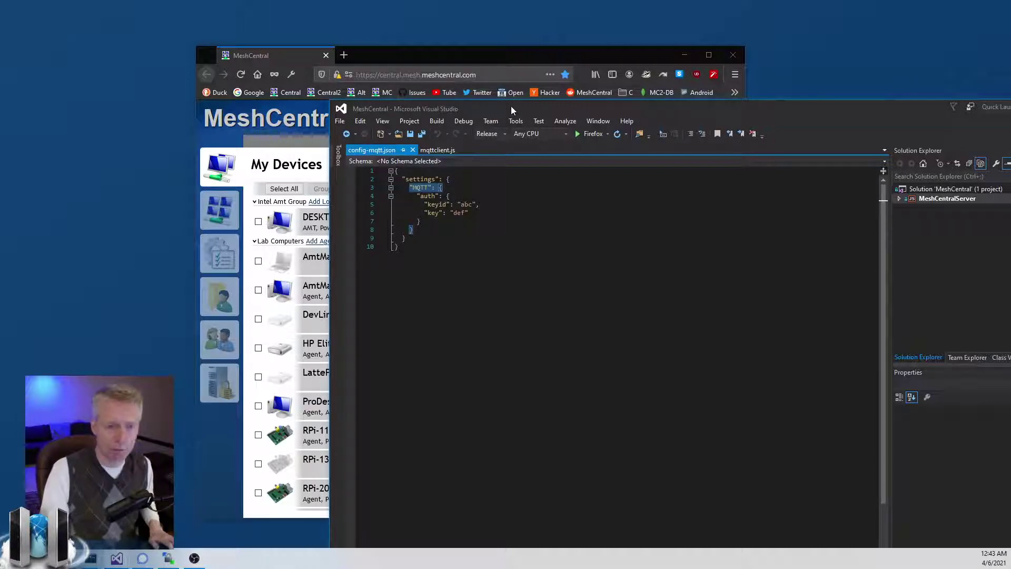
# Step: Open the ProDesk device's MQTT Login credentials and compare them with the config's MQTT settings
pyautogui.moveTo(511, 106); pyautogui.dragTo(0, 245)
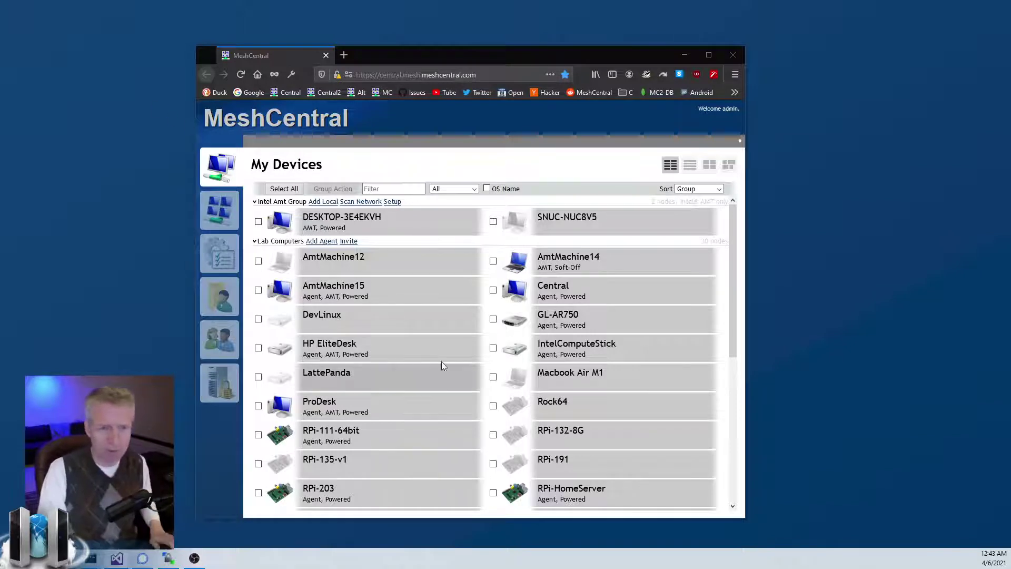
pyautogui.click(356, 411)
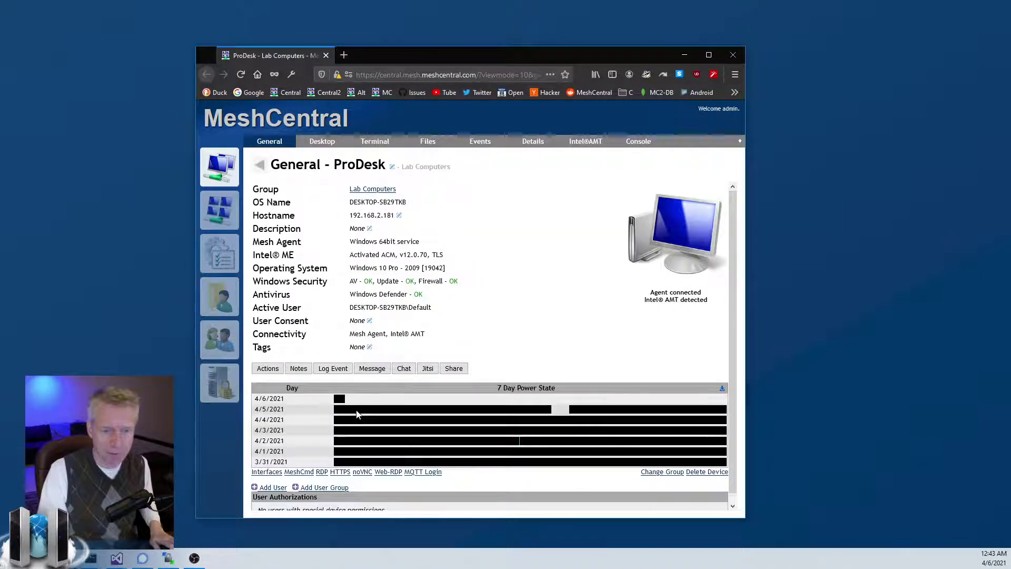
pyautogui.click(421, 473)
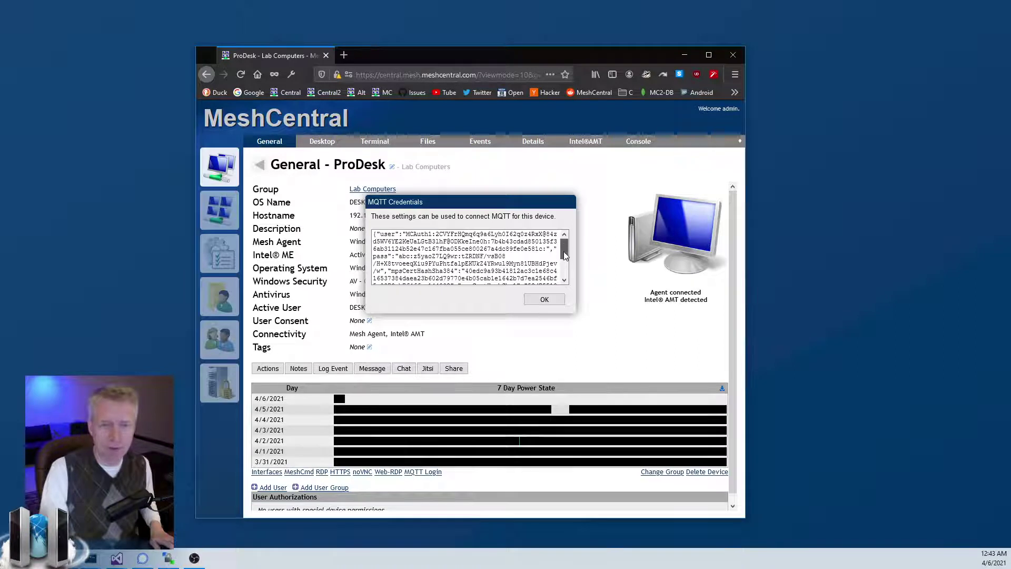
pyautogui.moveTo(563, 251)
pyautogui.mouseDown()
pyautogui.moveTo(564, 275)
pyautogui.moveTo(559, 238)
pyautogui.mouseUp()
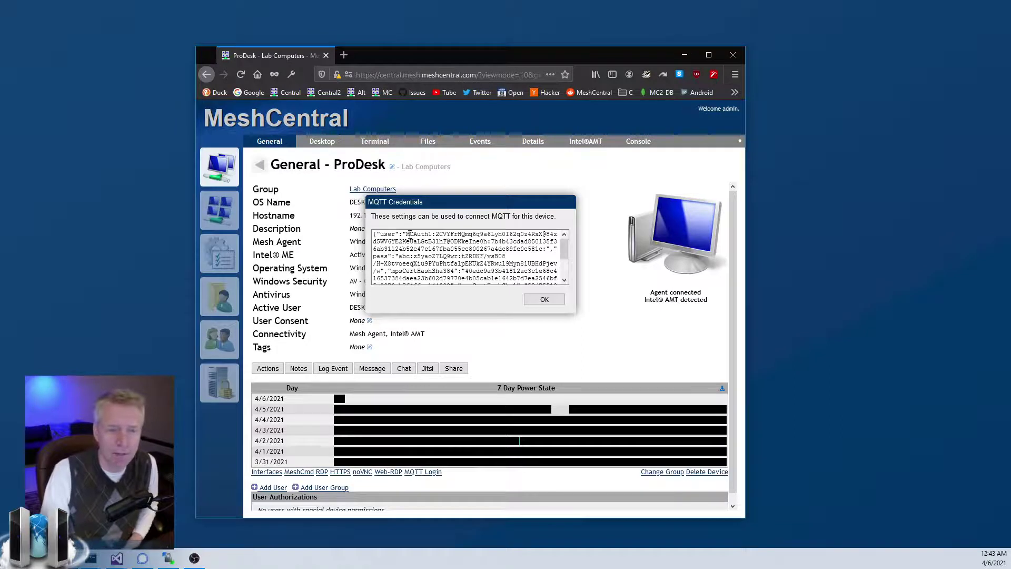
pyautogui.moveTo(410, 234); pyautogui.dragTo(483, 234)
pyautogui.scroll(-2, 466, 255)
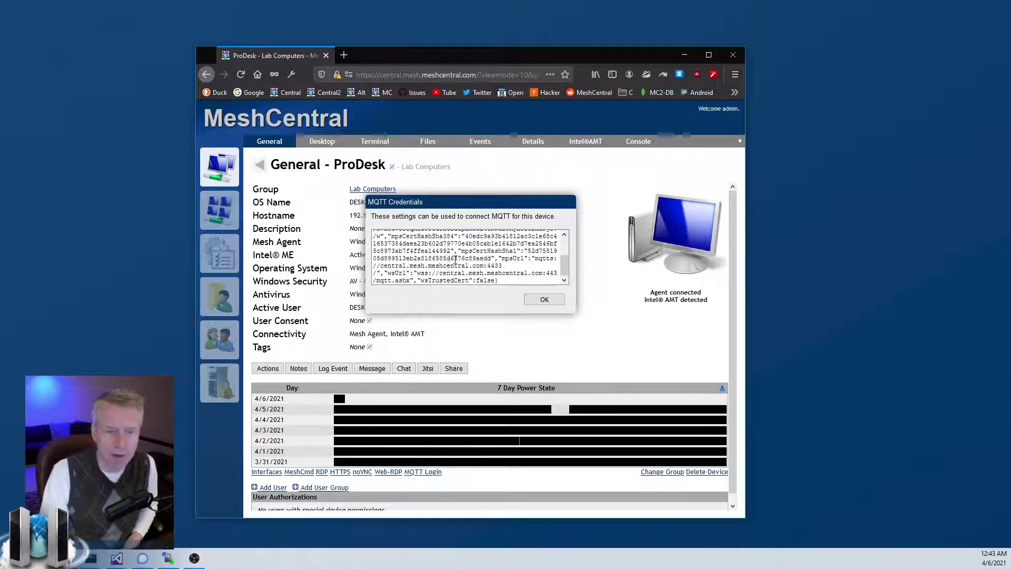
pyautogui.moveTo(462, 236); pyautogui.dragTo(466, 245)
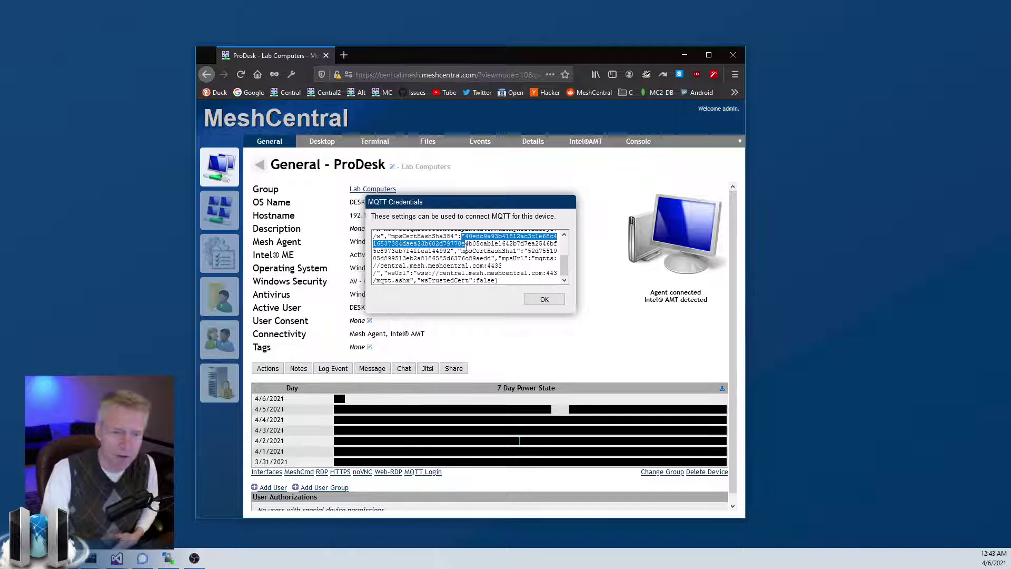
pyautogui.scroll(3, 466, 245)
pyautogui.click(464, 246)
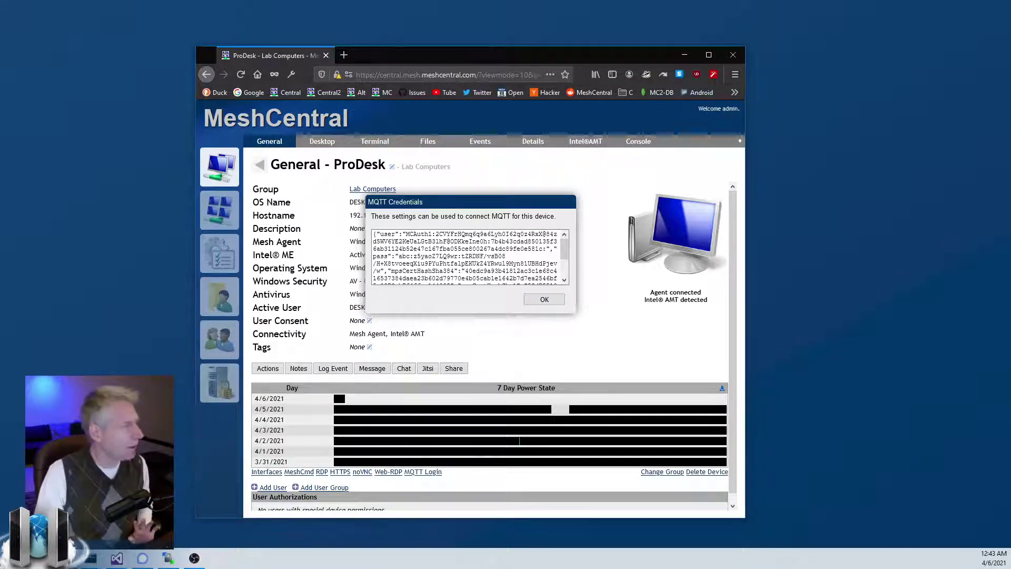
pyautogui.moveTo(1010, 211); pyautogui.dragTo(757, 196)
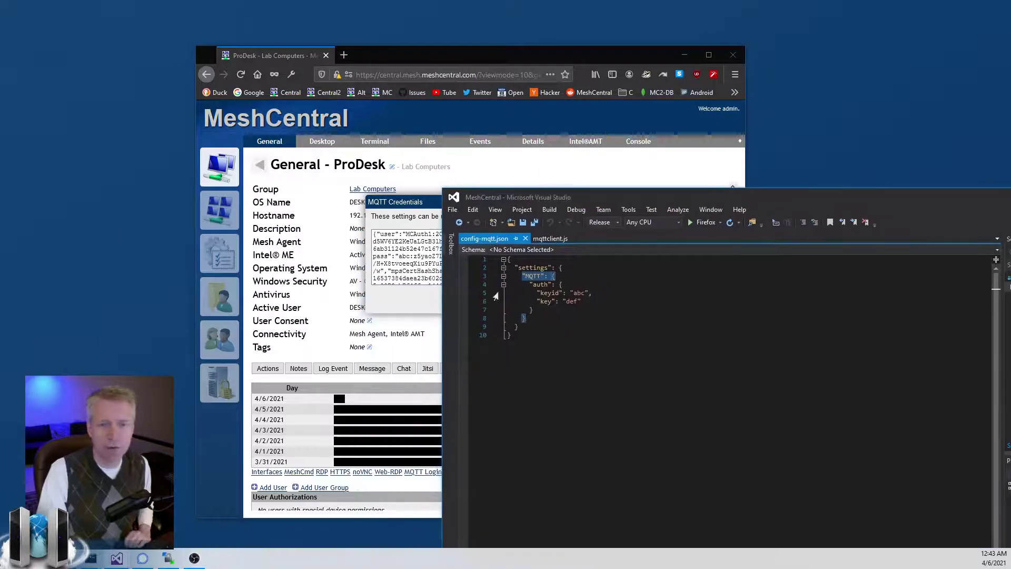
pyautogui.moveTo(529, 318); pyautogui.dragTo(495, 273)
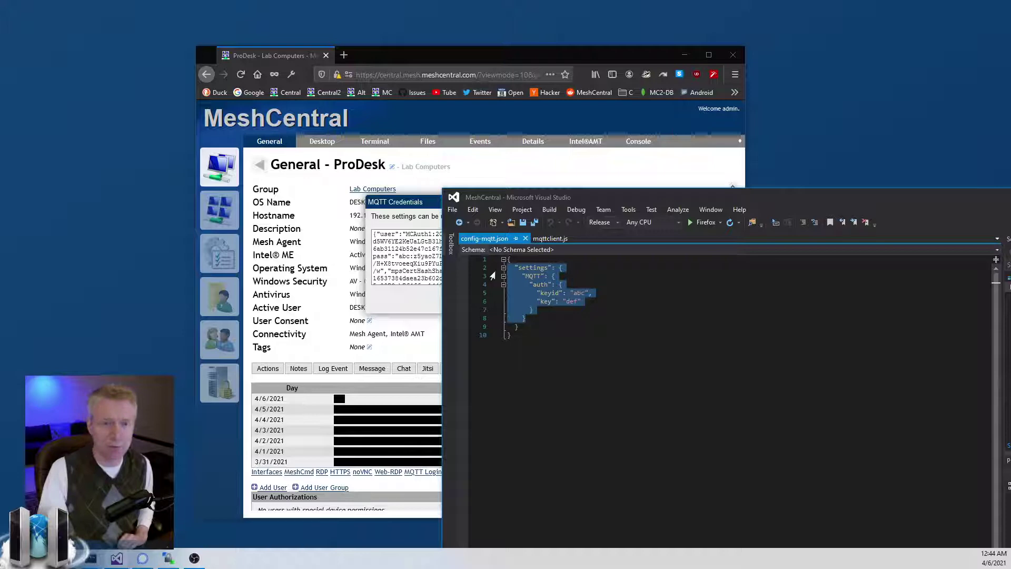
pyautogui.click(548, 276)
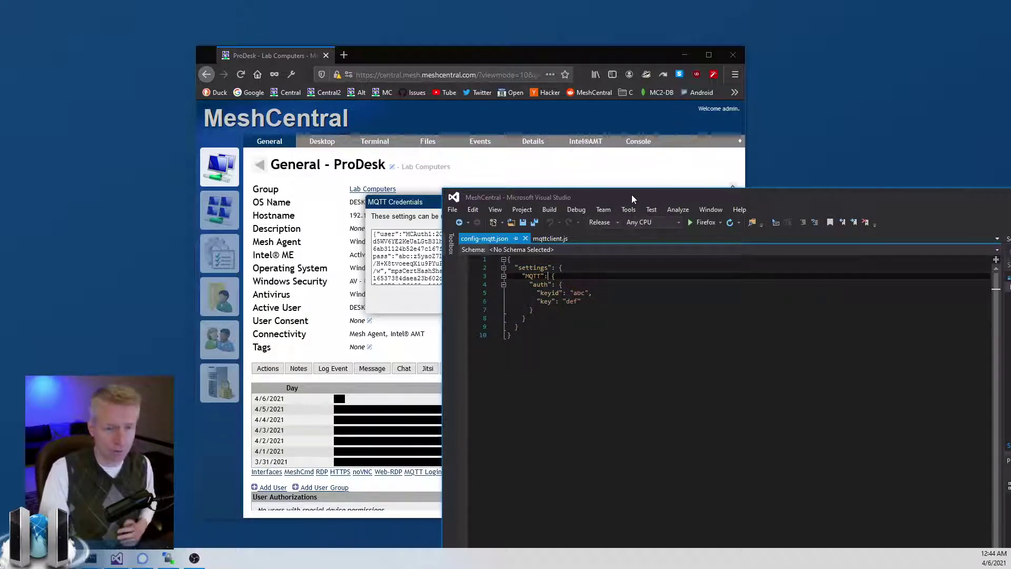
# Step: Select the full MQTT credentials text and bring the C:\tmp folder window on screen
pyautogui.moveTo(632, 199); pyautogui.dragTo(1010, 211)
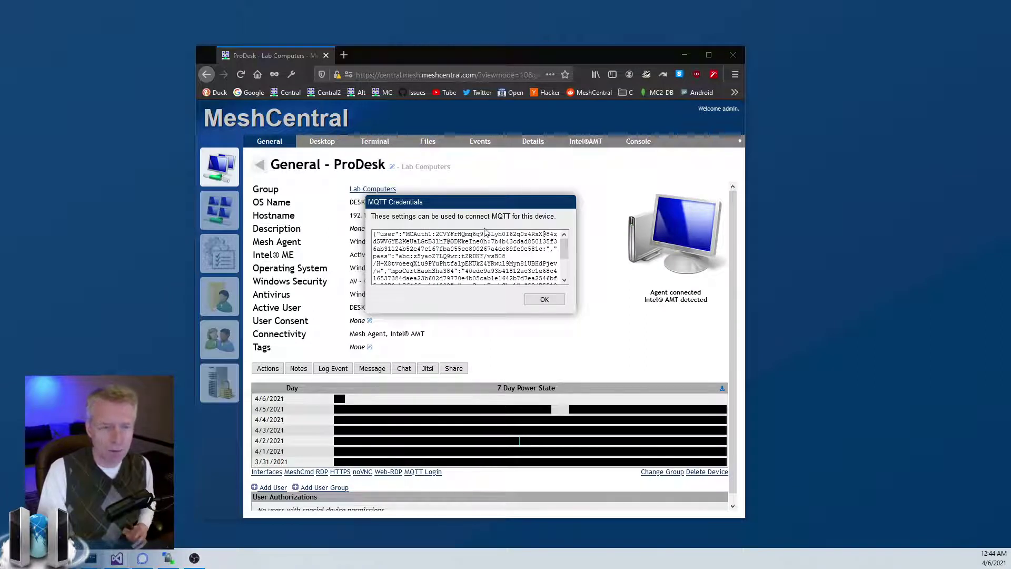
pyautogui.moveTo(375, 235); pyautogui.dragTo(601, 325)
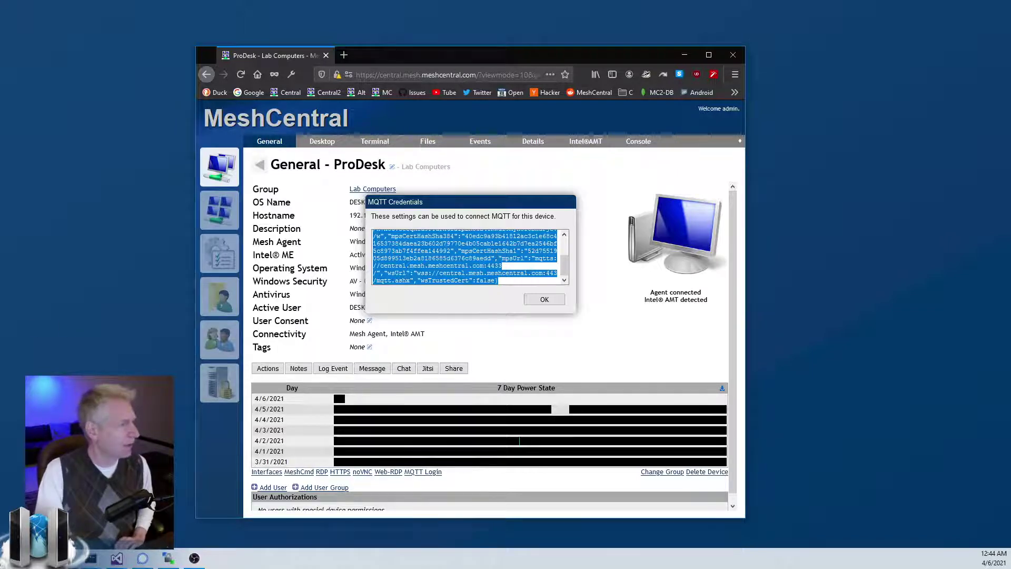
pyautogui.click(0, 321)
pyautogui.moveTo(0, 116); pyautogui.dragTo(268, 0)
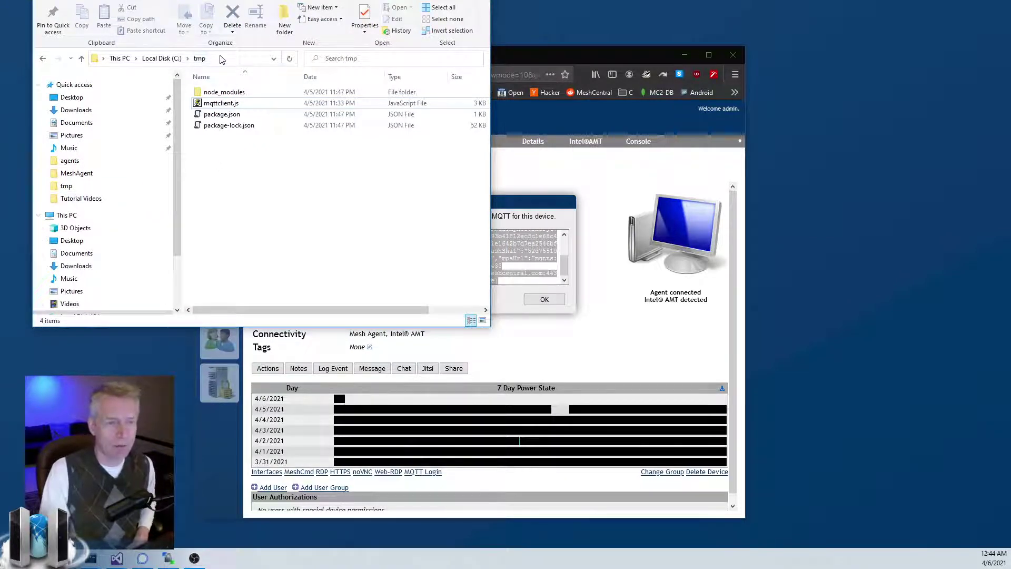
# Step: Select mqttclient.js in C:\tmp and bring it up in the Visual Studio editor
pyautogui.click(228, 104)
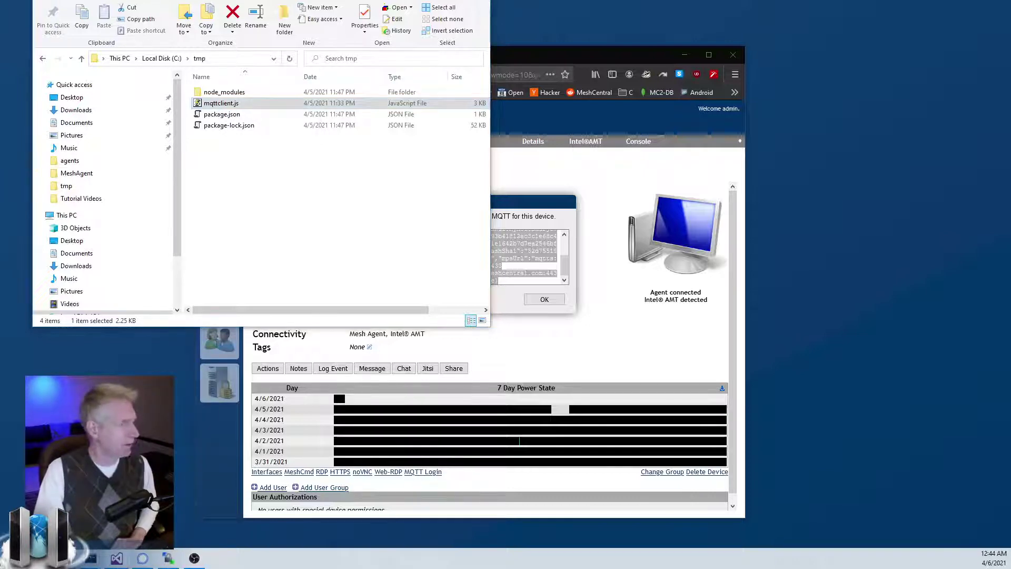
pyautogui.moveTo(559, 568); pyautogui.dragTo(519, 5)
# Step: Review mqttclient.js's header notes and locate the credentials variable on line 9
pyautogui.click(358, 375)
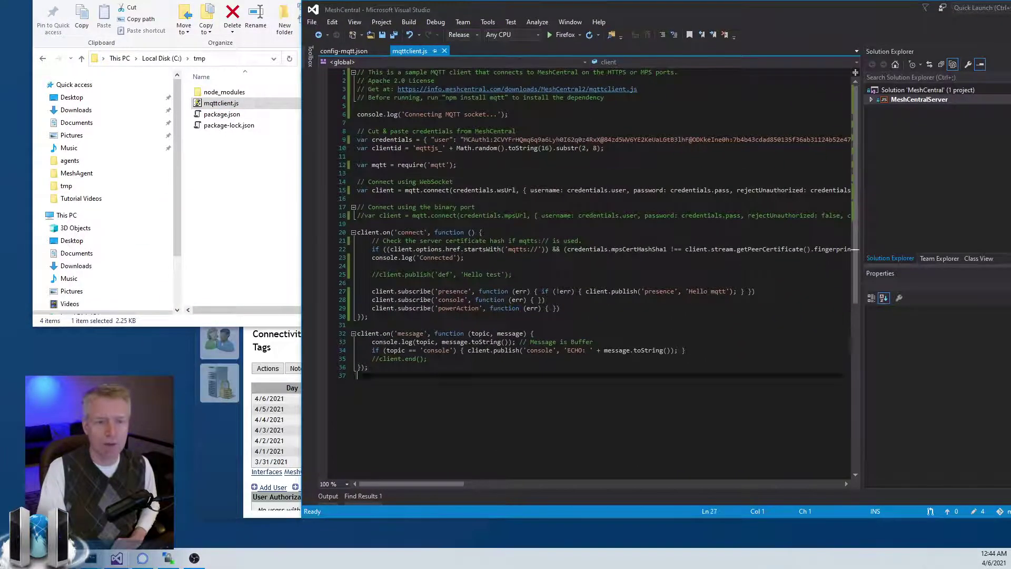
pyautogui.moveTo(358, 375); pyautogui.dragTo(358, 72)
pyautogui.click(512, 273)
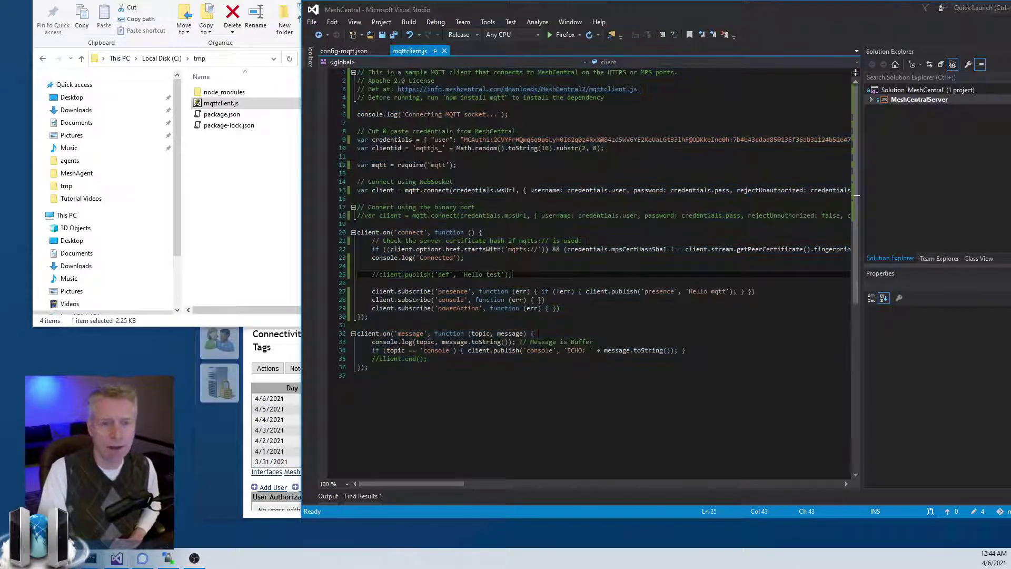
pyautogui.moveTo(398, 89); pyautogui.dragTo(637, 89)
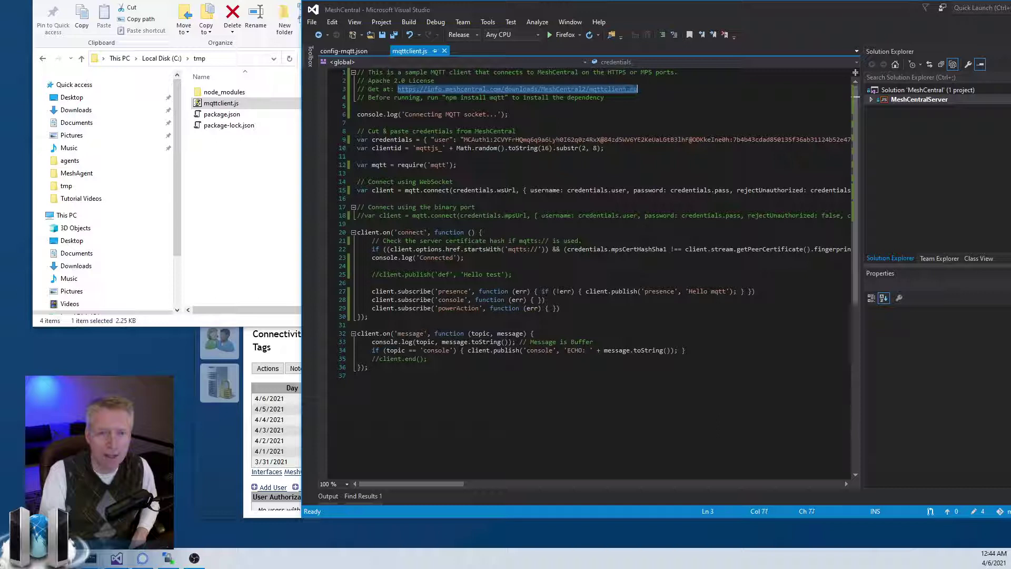
pyautogui.moveTo(368, 98); pyautogui.dragTo(486, 98)
pyautogui.click(457, 97)
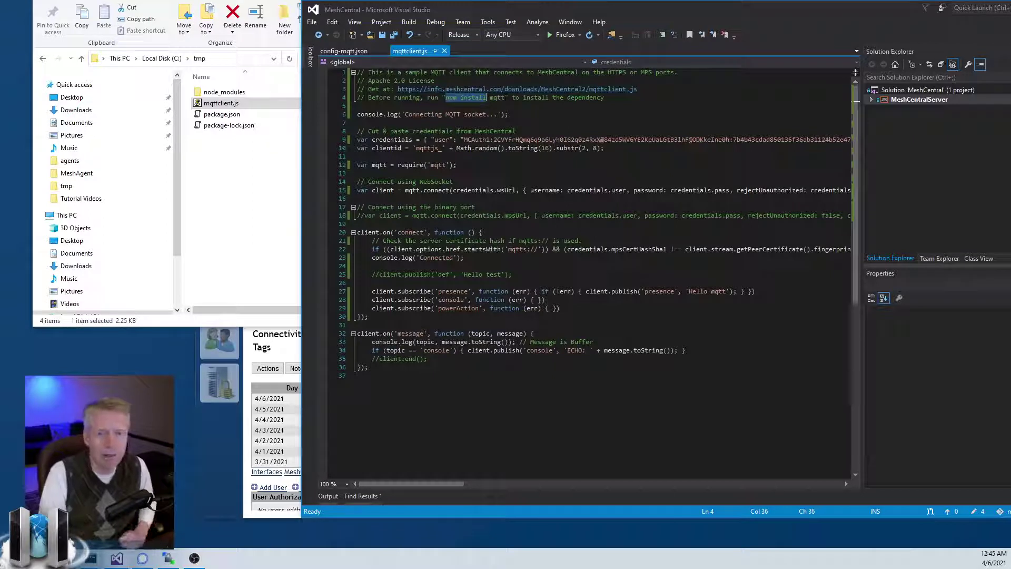
pyautogui.doubleClick(392, 139)
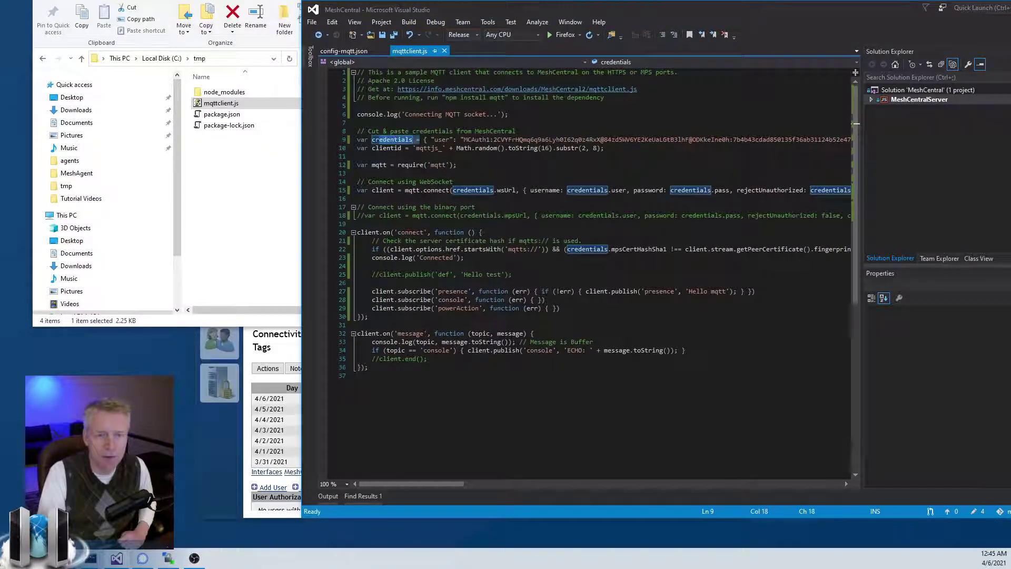
pyautogui.hotkey('shift', 'End')
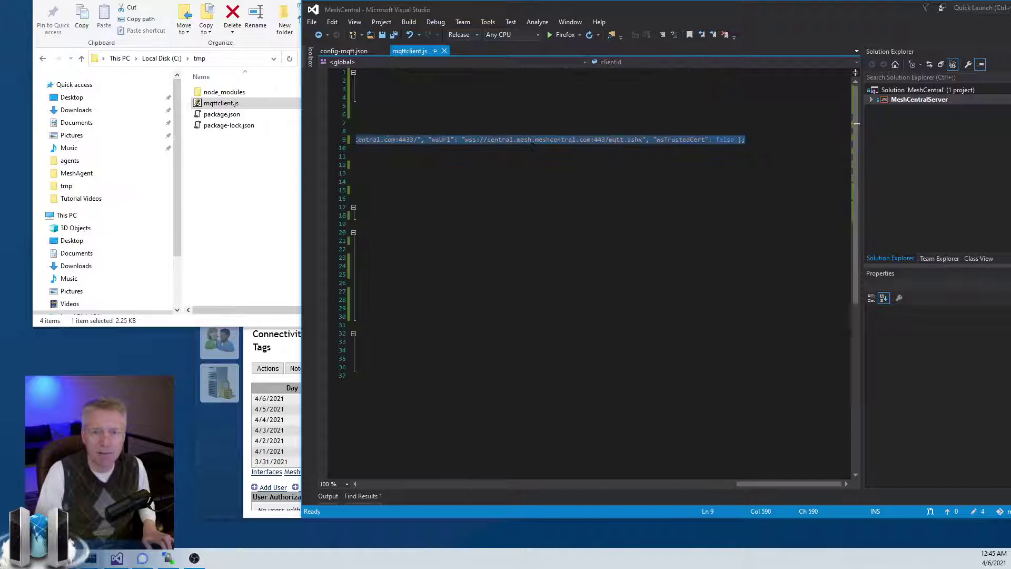
pyautogui.hotkey('shift', 'Home')
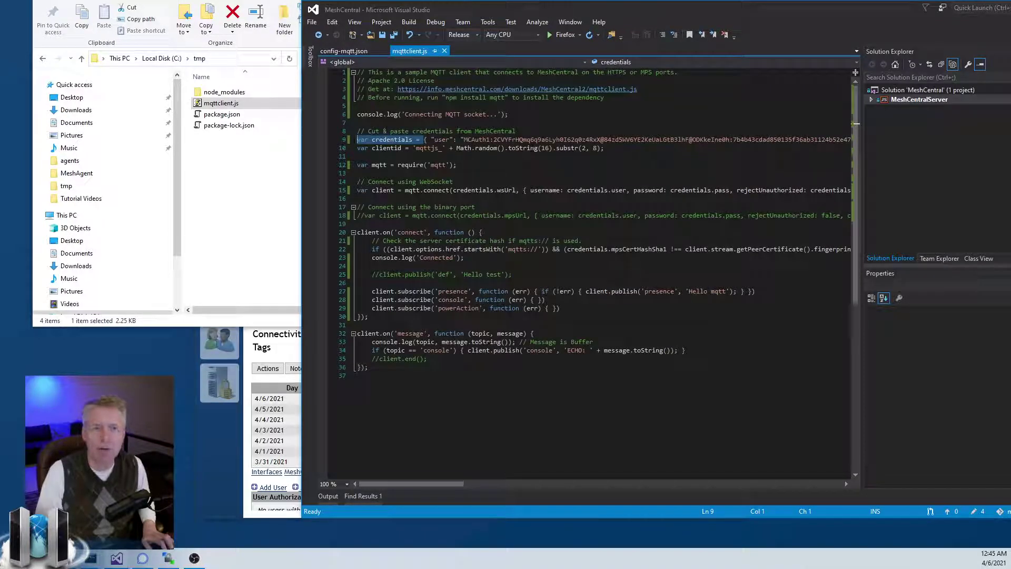
pyautogui.press('Right')
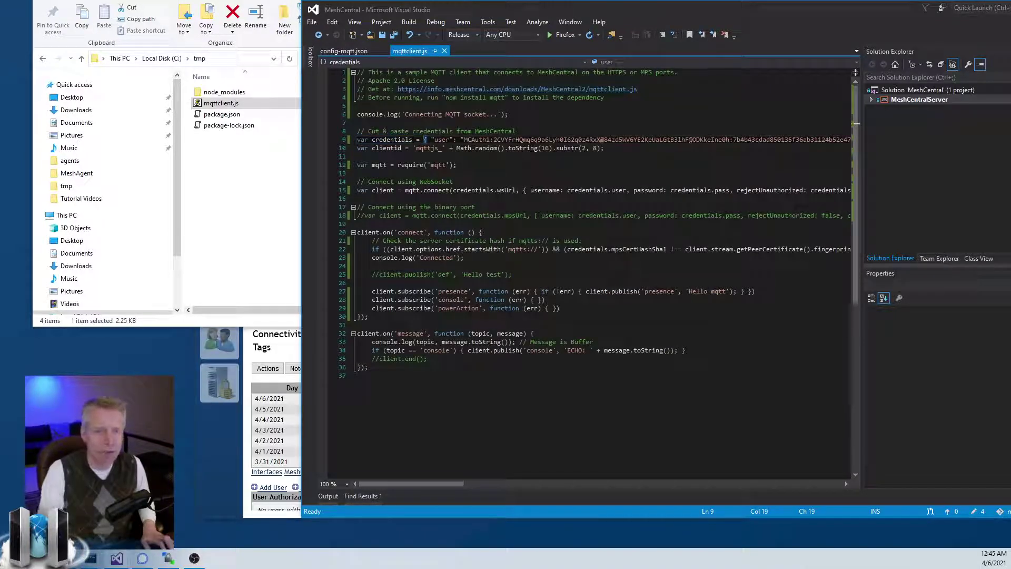
# Step: Copy the MQTT credentials JSON from MeshCentral's dialog and close it
pyautogui.click(212, 480)
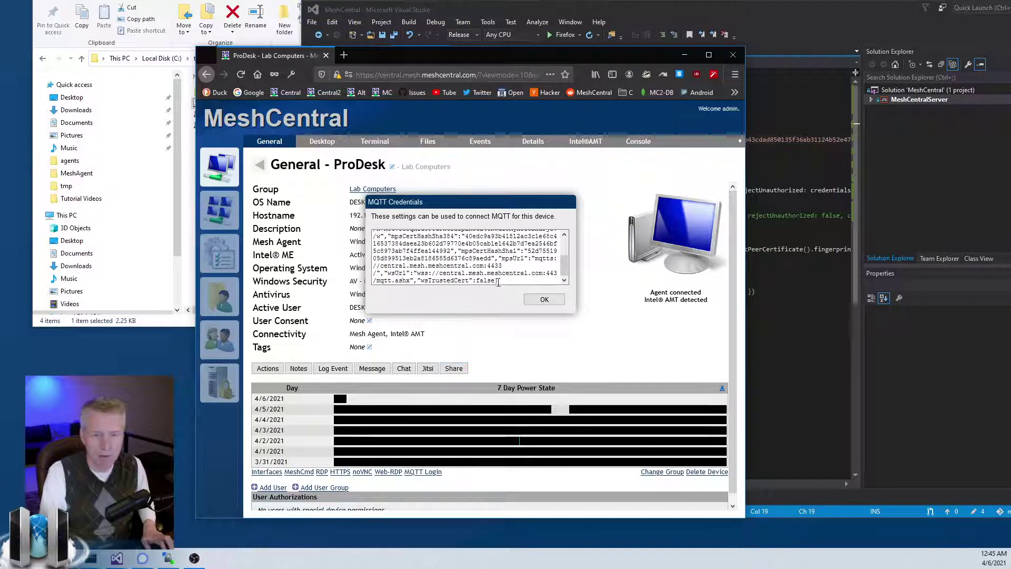
pyautogui.moveTo(500, 281); pyautogui.dragTo(324, 200)
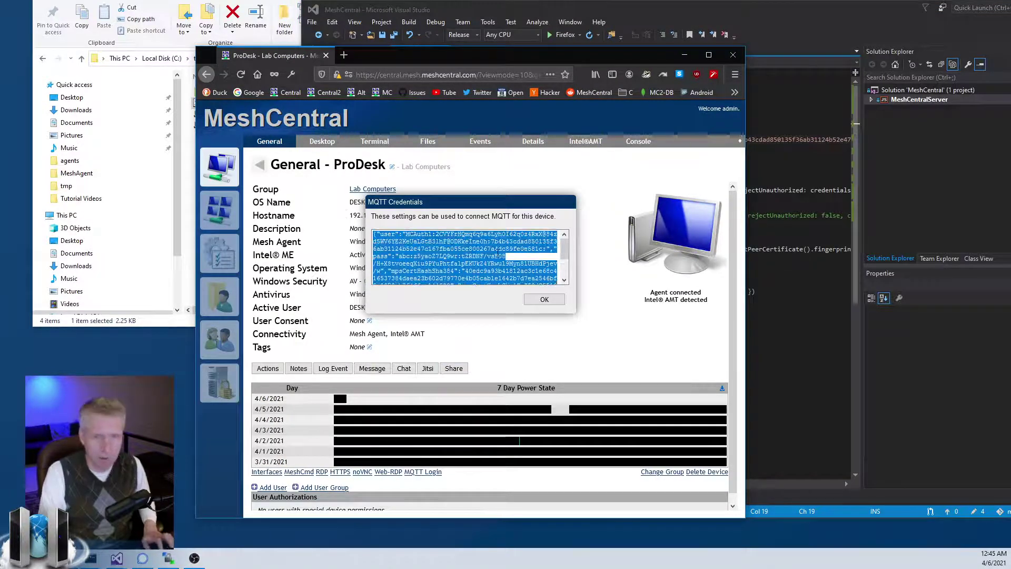
pyautogui.click(542, 297)
pyautogui.click(787, 165)
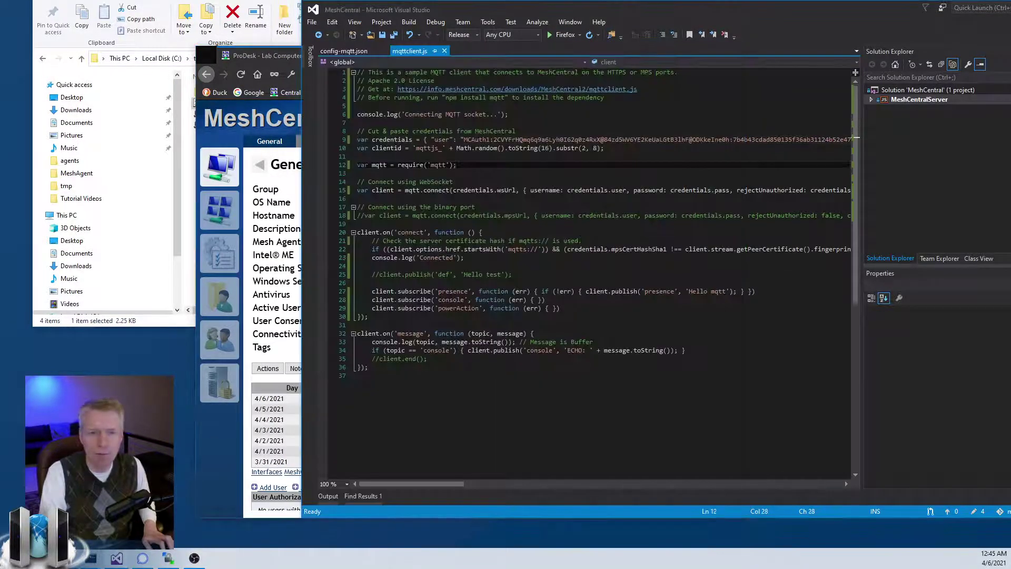
# Step: Replace line 9's old credentials with the pasted ProDesk JSON and save mqttclient.js
pyautogui.click(424, 139)
pyautogui.hotkey('shift', 'End')
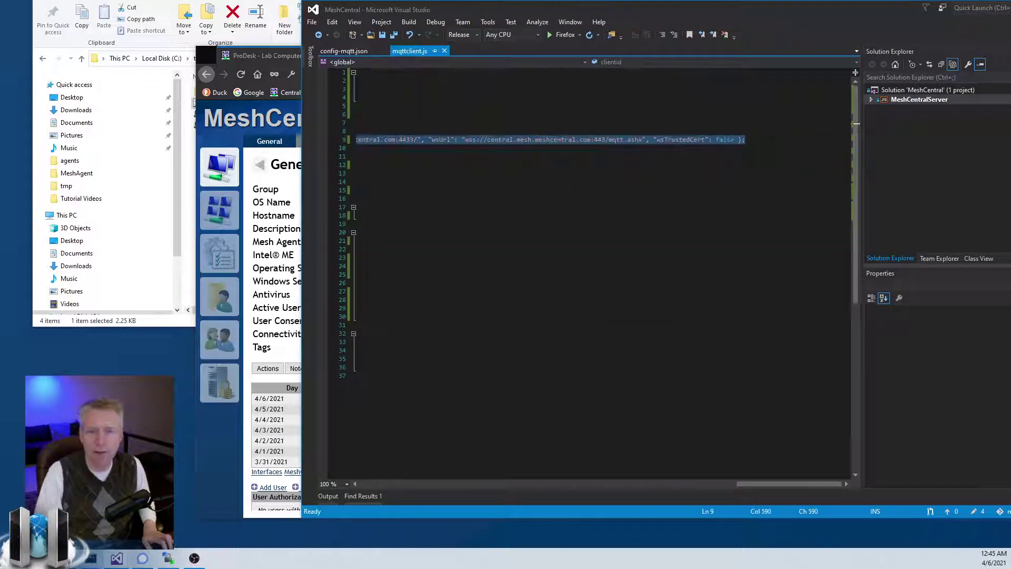
pyautogui.hotkey('shift', 'Down')
pyautogui.hotkey('shift', 'Up')
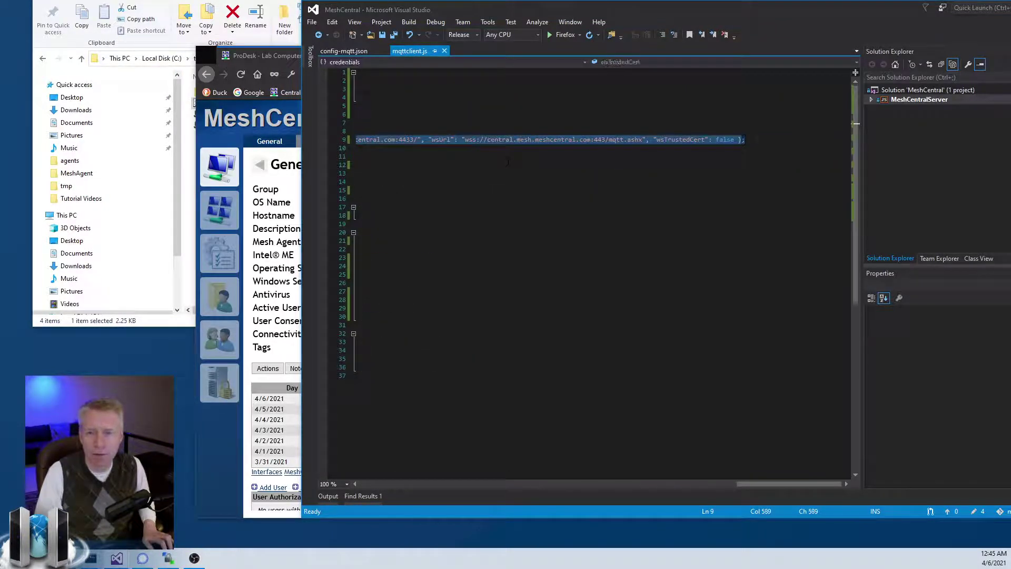
pyautogui.press('Delete')
pyautogui.hotkey('ctrl', 'v')
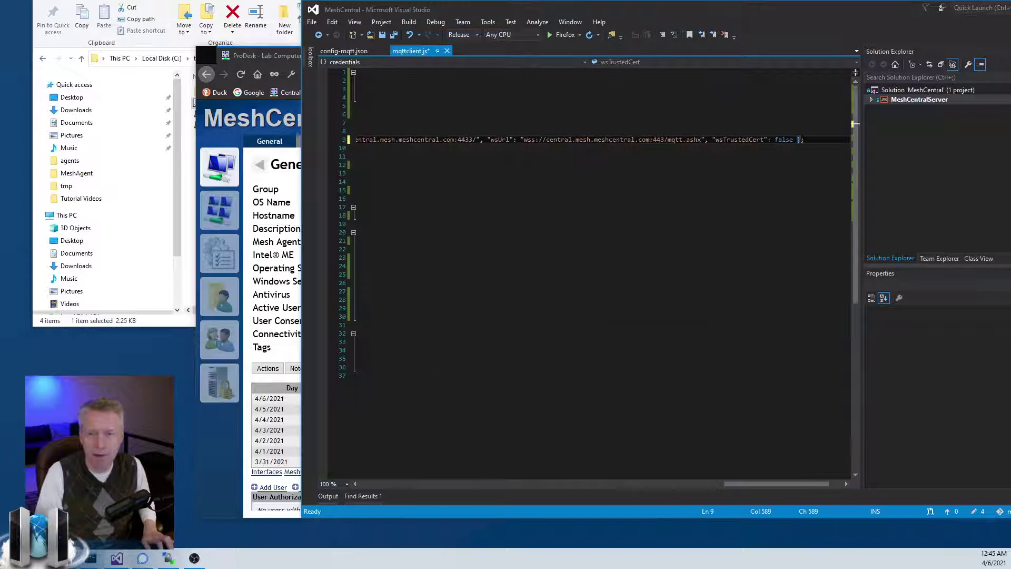
pyautogui.press('Home')
pyautogui.press('Down')
pyautogui.hotkey('ctrl', 's')
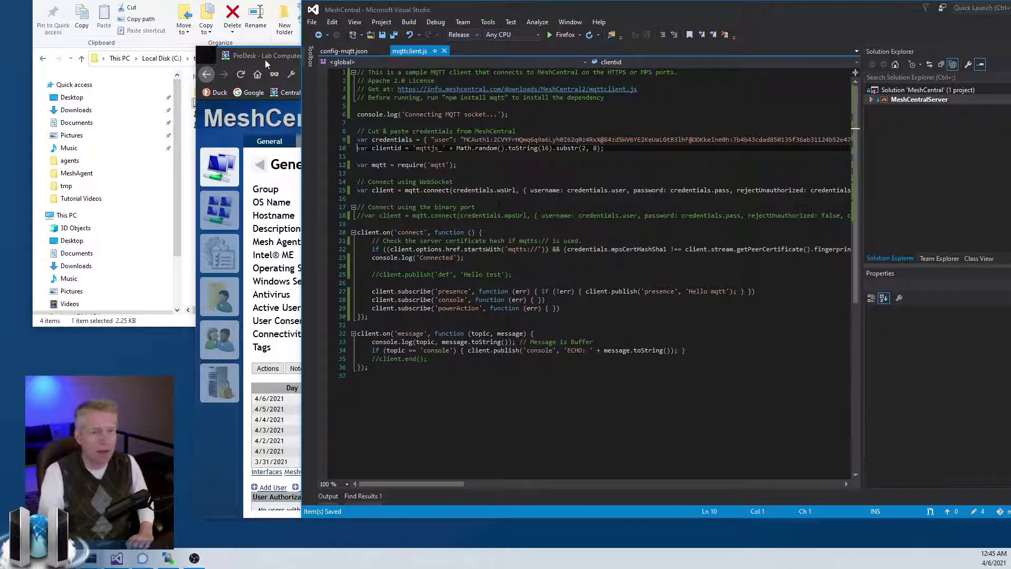
# Step: Run 'node mqttclient.js' in Command Prompt from C:\tmp
pyautogui.moveTo(559, 6); pyautogui.dragTo(0, 132)
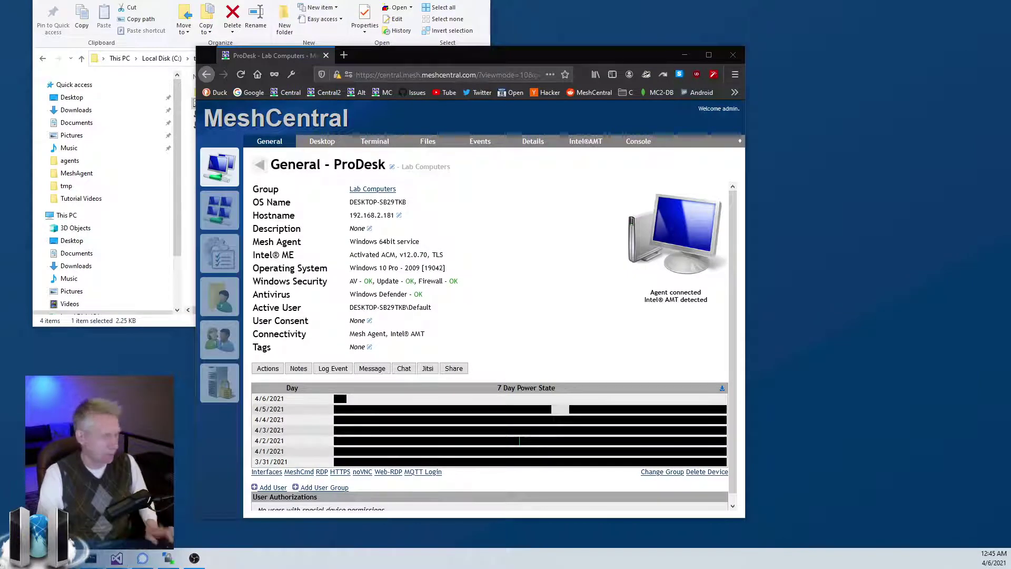
pyautogui.moveTo(0, 237); pyautogui.dragTo(692, 82)
pyautogui.write('node mqttclient.js')
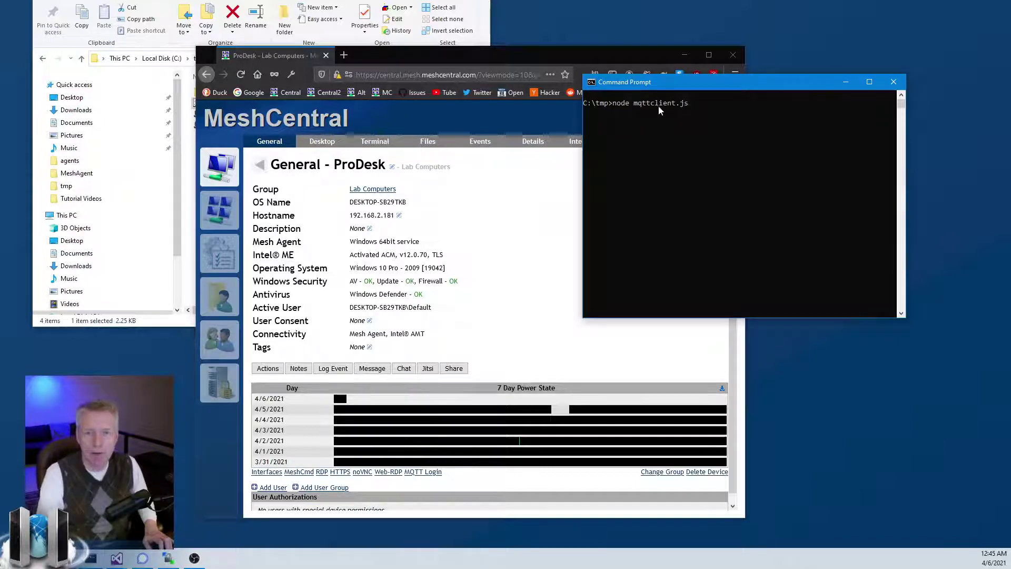
pyautogui.click(180, 46)
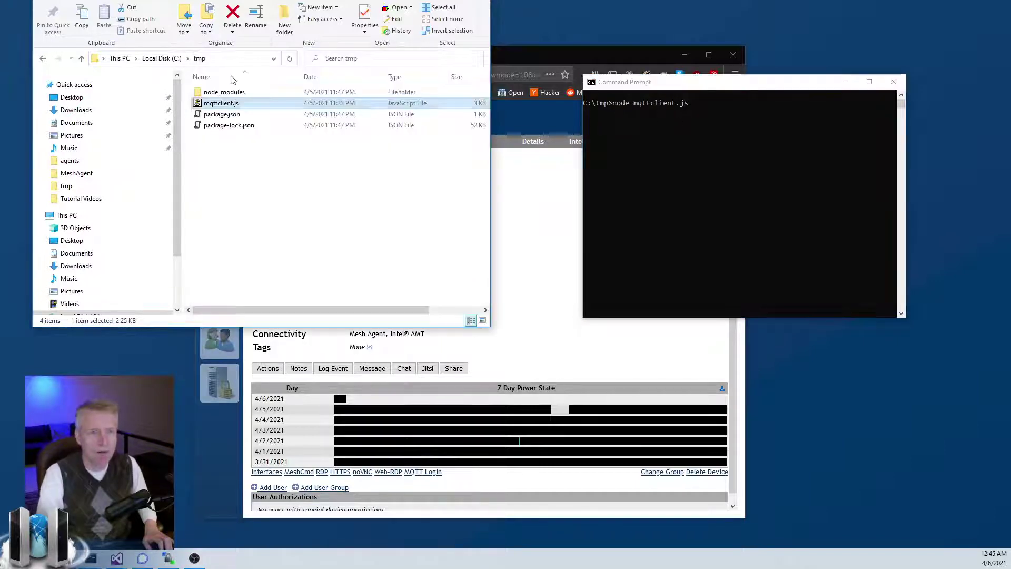
pyautogui.click(694, 157)
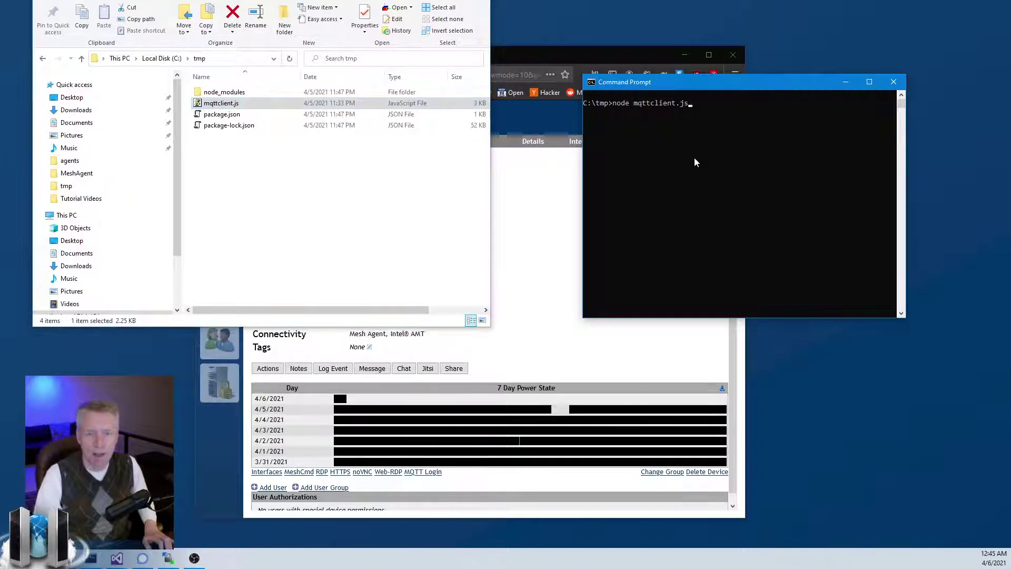
pyautogui.click(550, 179)
pyautogui.moveTo(545, 60); pyautogui.dragTo(359, 69)
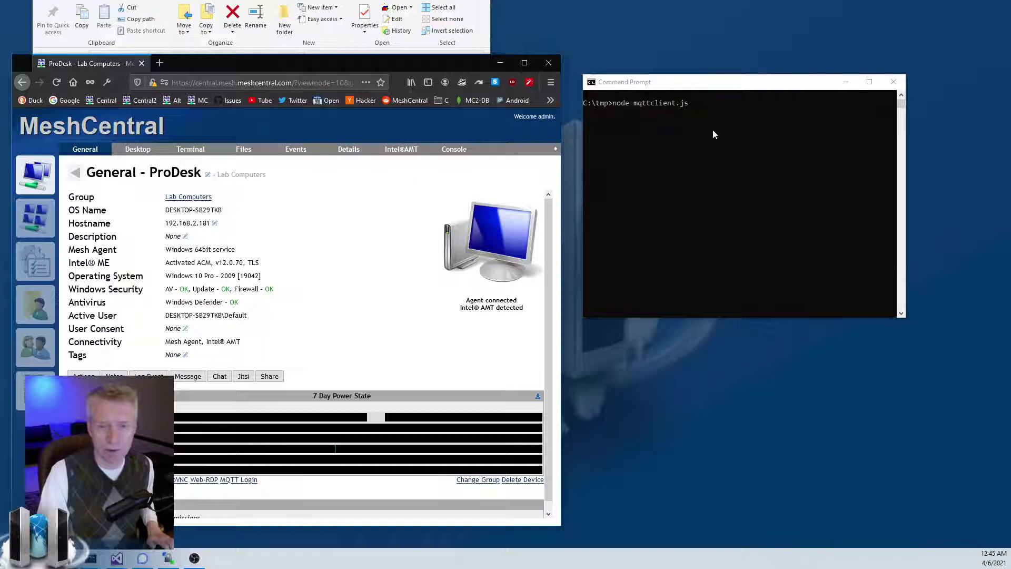
pyautogui.click(712, 89)
pyautogui.press('Return')
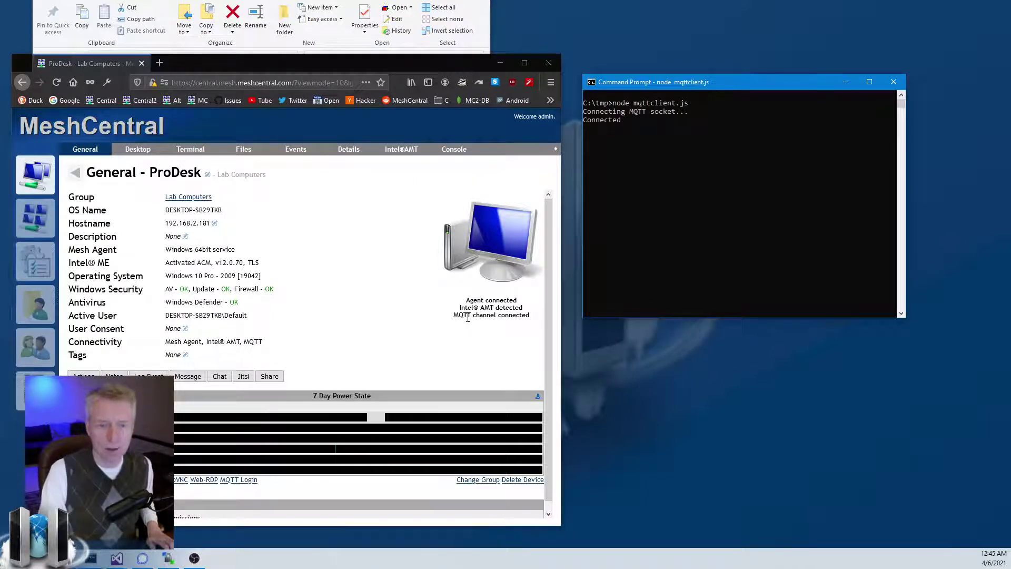
# Step: Stop the MQTT client with Ctrl+C and rerun the same node command
pyautogui.click(736, 195)
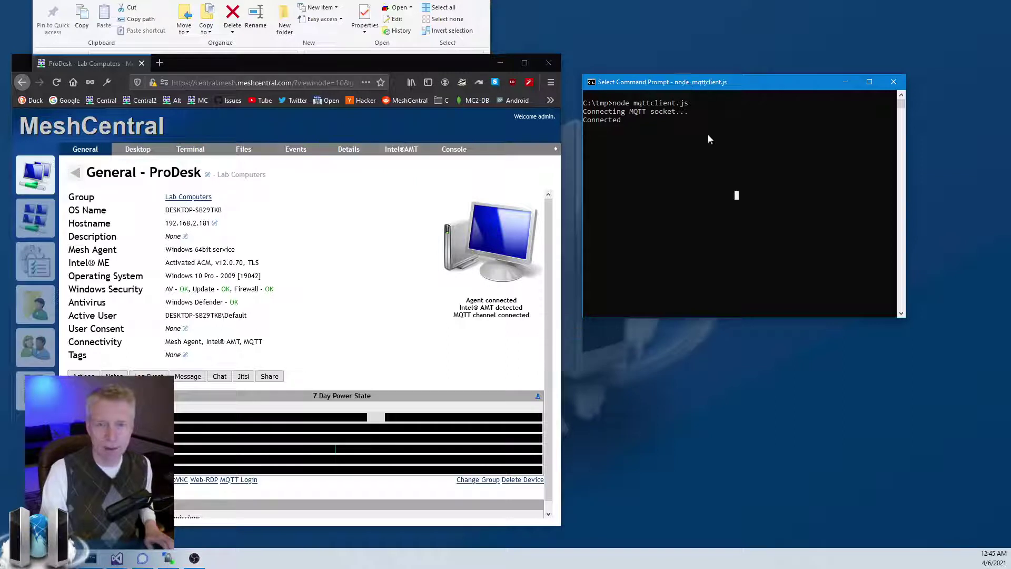
pyautogui.rightClick(702, 83)
pyautogui.rightClick(661, 130)
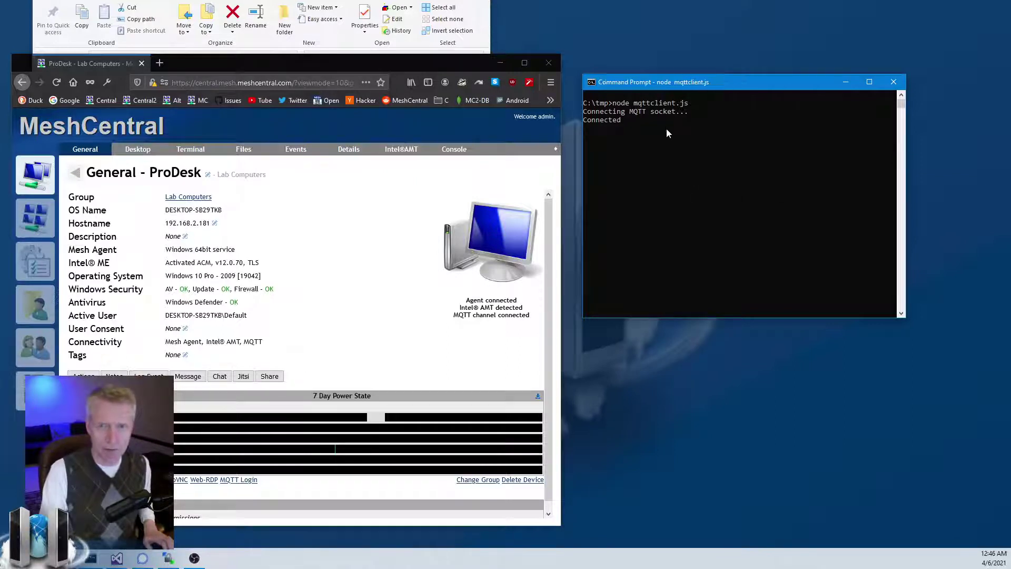
pyautogui.hotkey('ctrl', 'c')
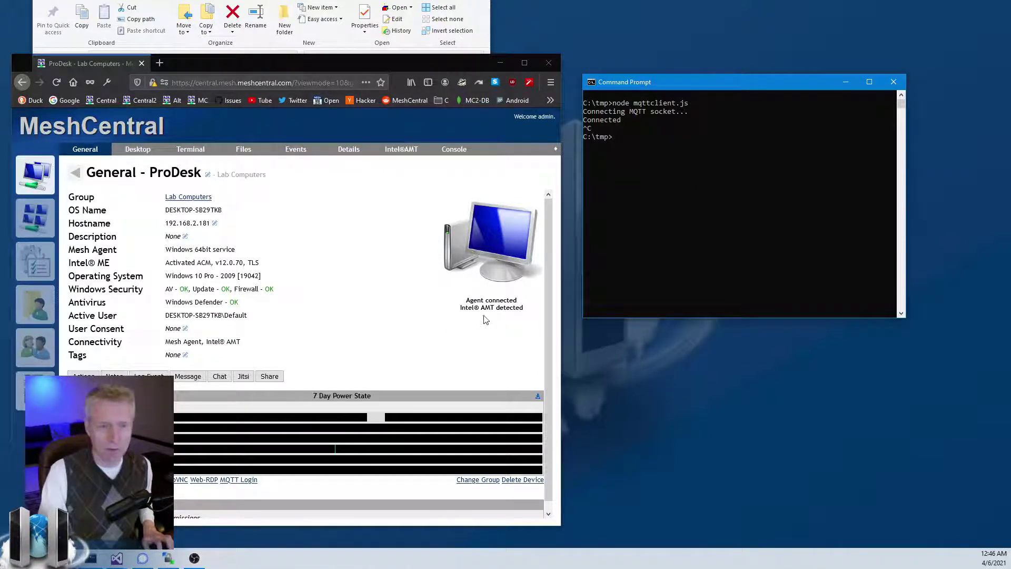
pyautogui.press('Up')
pyautogui.press('Return')
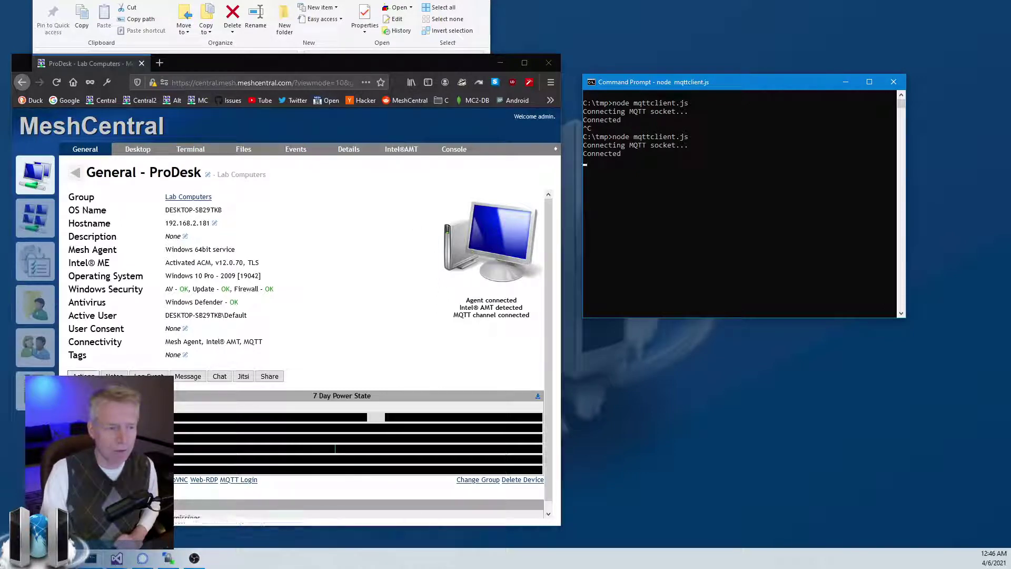
# Step: Send the Wake-up power action to ProDesk, then go to the device's Console
pyautogui.click(83, 376)
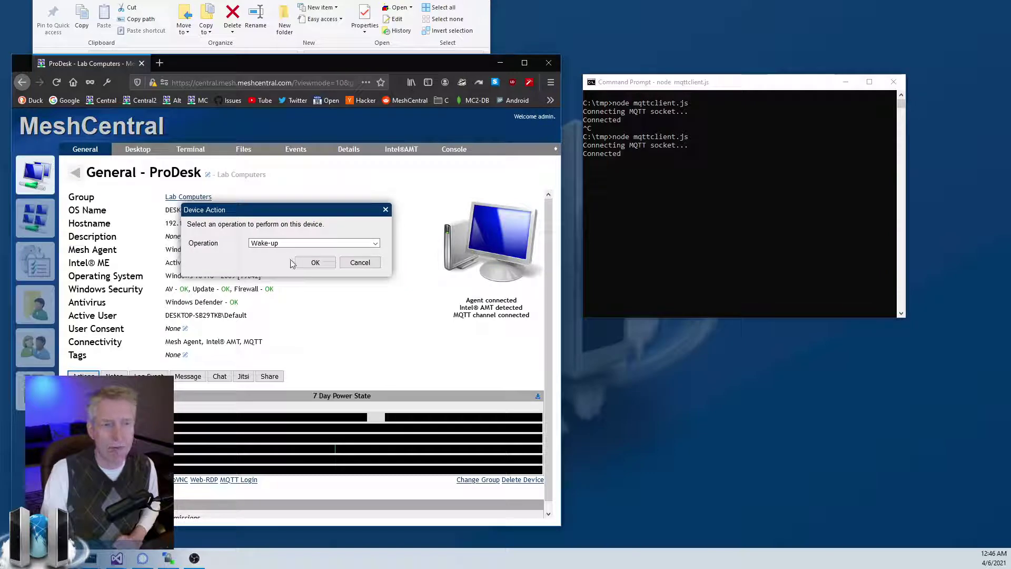
pyautogui.click(309, 262)
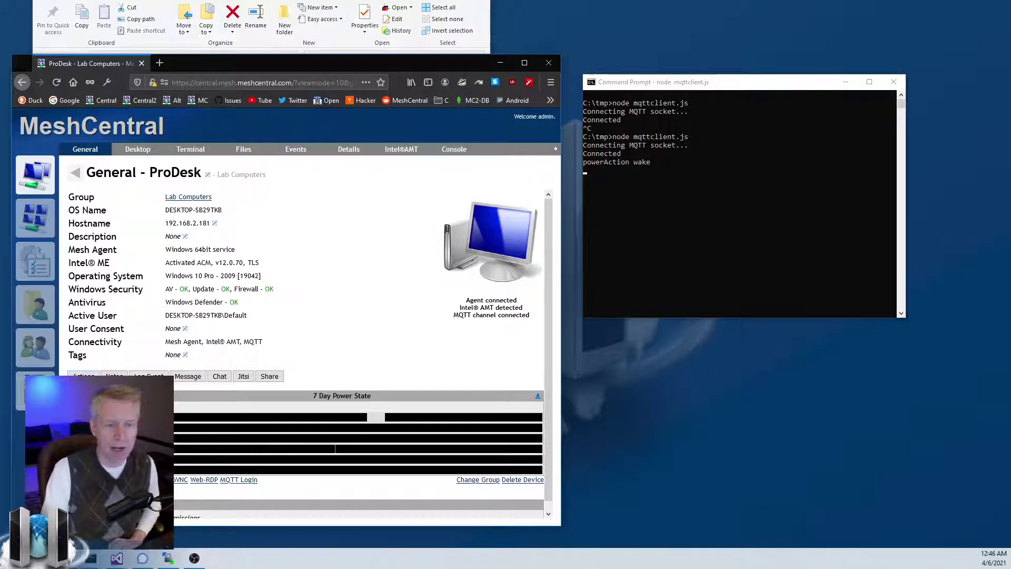
pyautogui.click(454, 151)
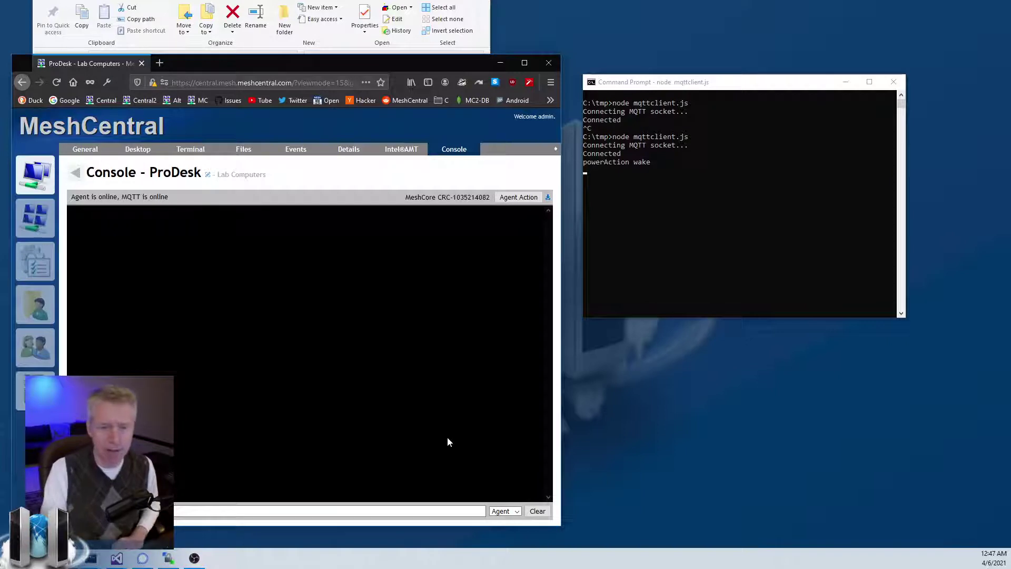
# Step: Send the help command to the ProDesk agent console
pyautogui.click(305, 512)
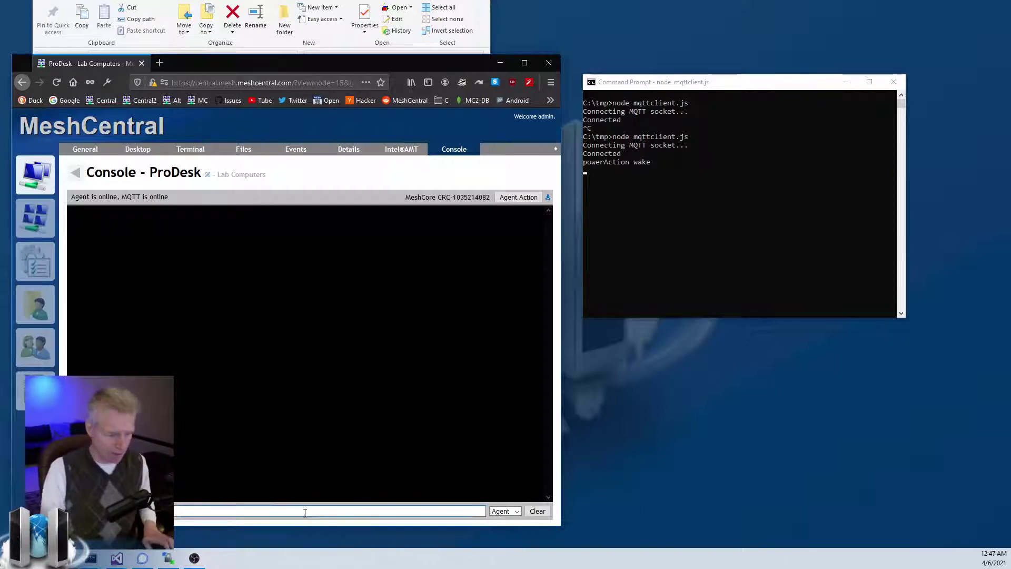
pyautogui.write('help')
pyautogui.press('Return')
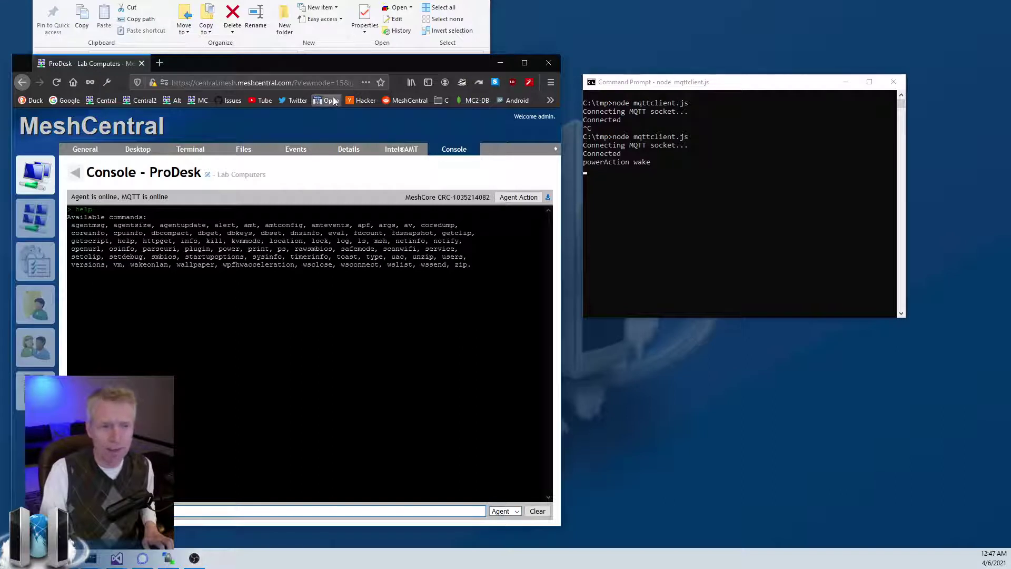
# Step: Switch the console target to MQTT, send help again, and check the client's ECHO reply
pyautogui.click(515, 512)
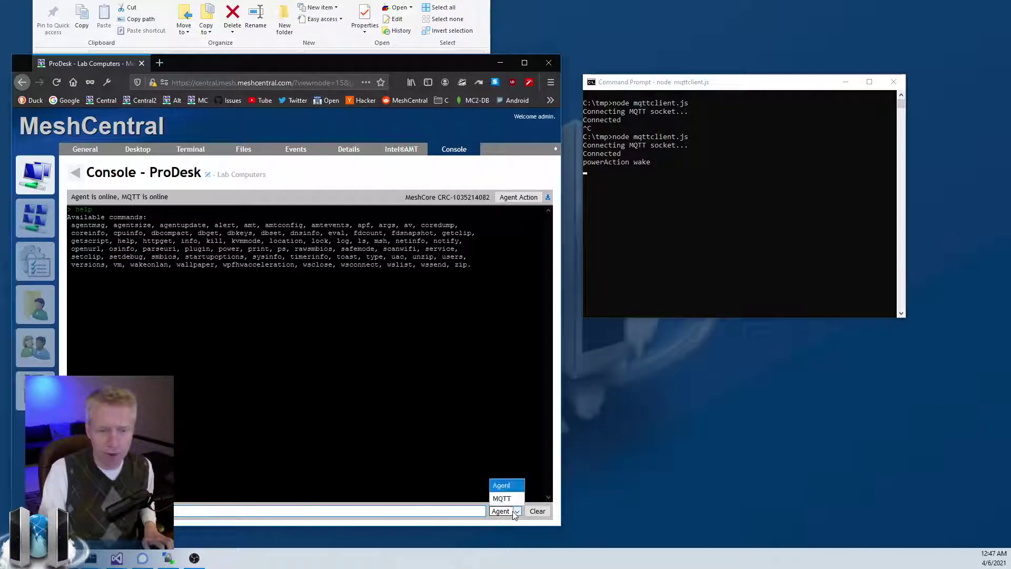
pyautogui.click(512, 499)
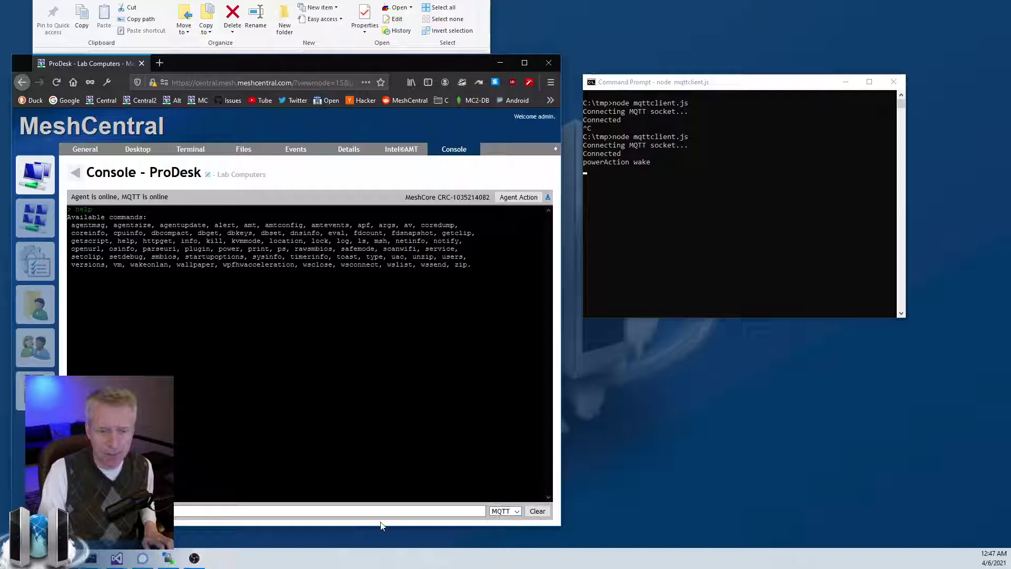
pyautogui.moveTo(322, 66); pyautogui.dragTo(502, 84)
pyautogui.write('help')
pyautogui.press('Return')
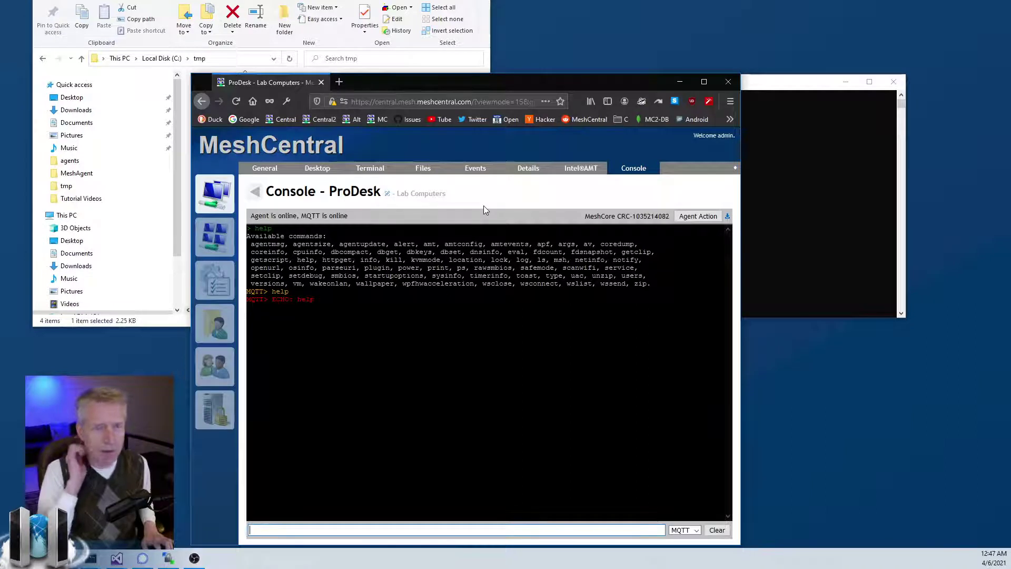
pyautogui.click(767, 85)
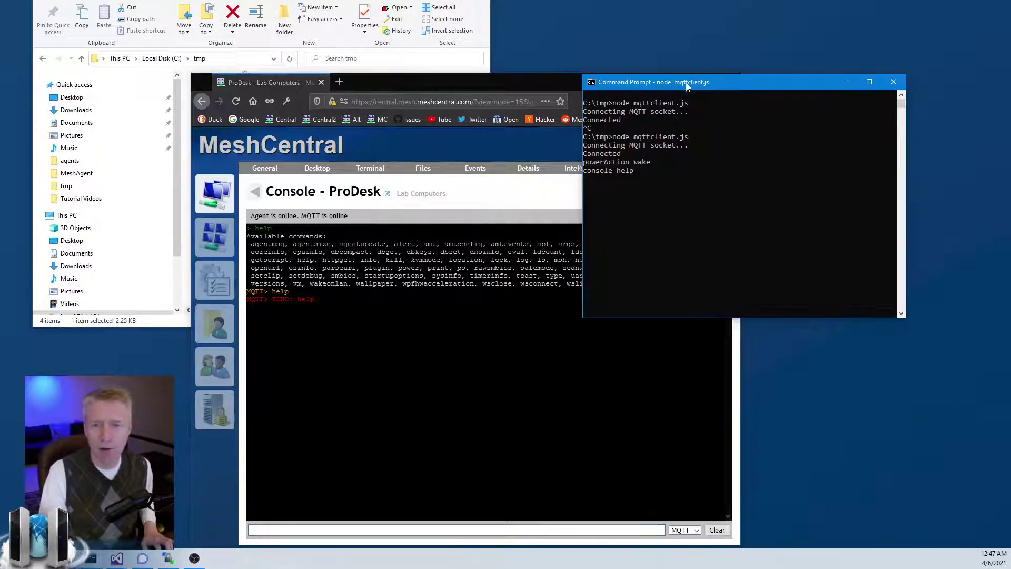
pyautogui.moveTo(686, 82); pyautogui.dragTo(752, 58)
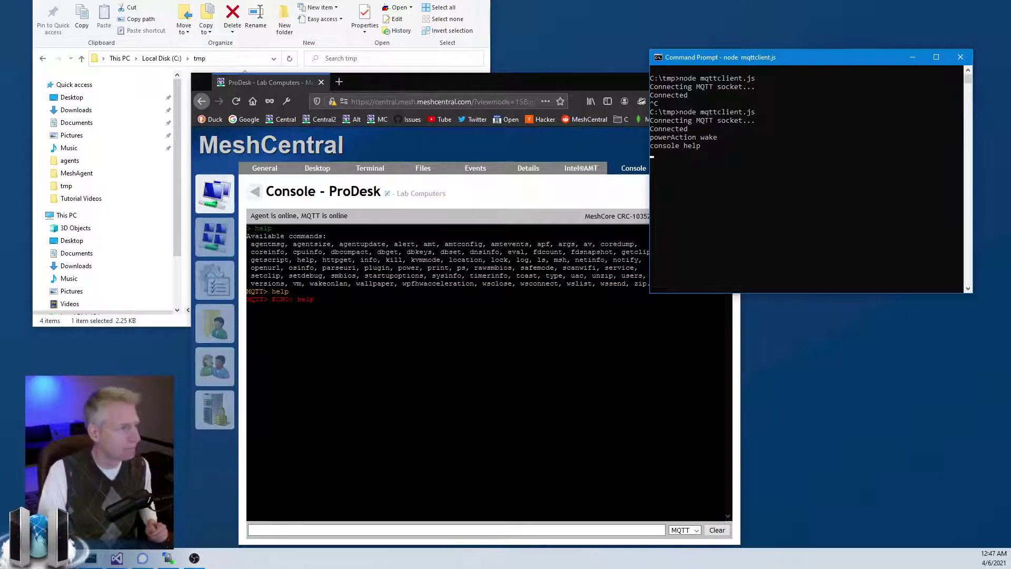
pyautogui.hotkey('alt', 'Tab')
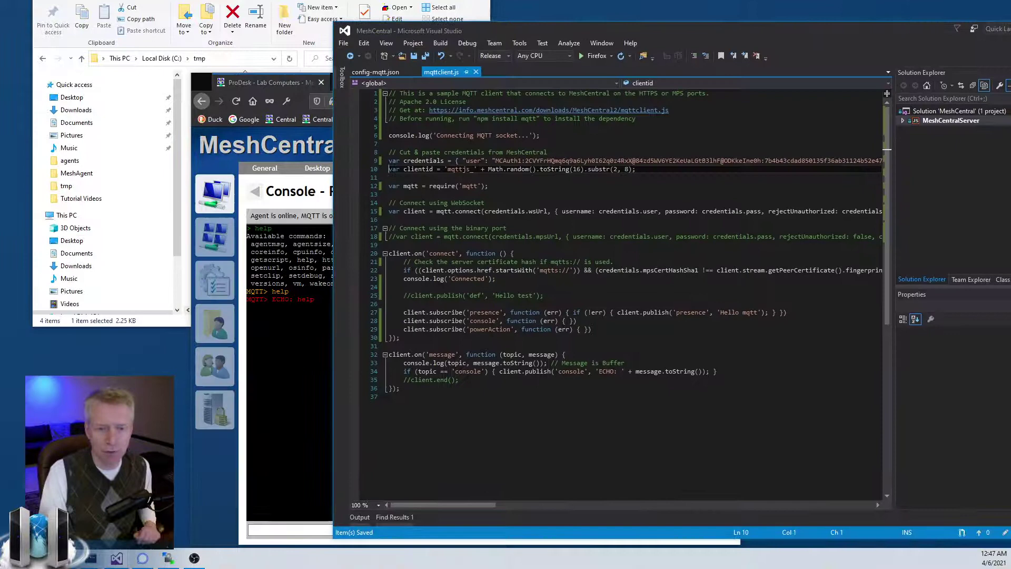
pyautogui.moveTo(402, 372); pyautogui.dragTo(621, 372)
pyautogui.press('Right')
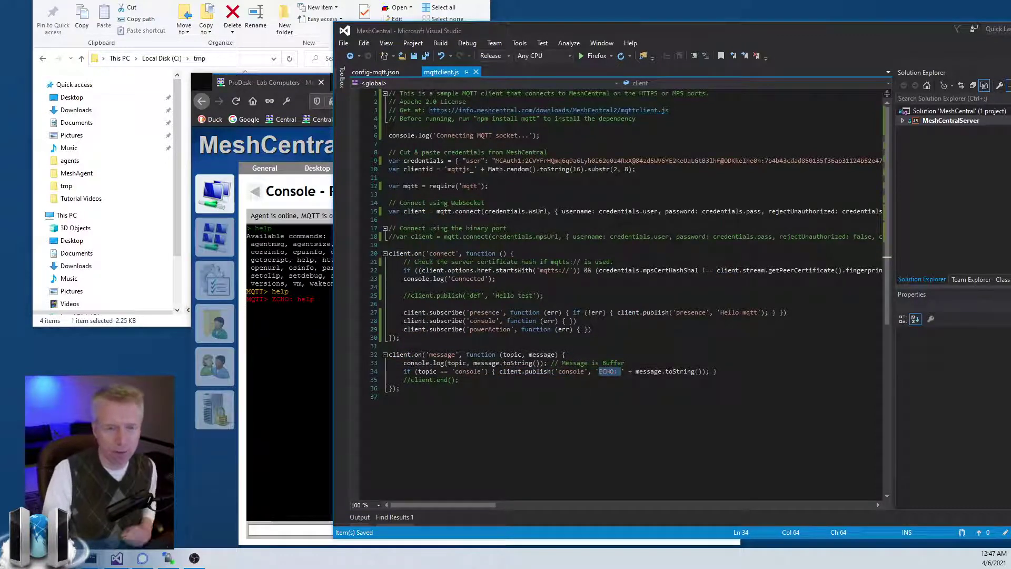
pyautogui.moveTo(778, 33); pyautogui.dragTo(0, 96)
pyautogui.click(269, 310)
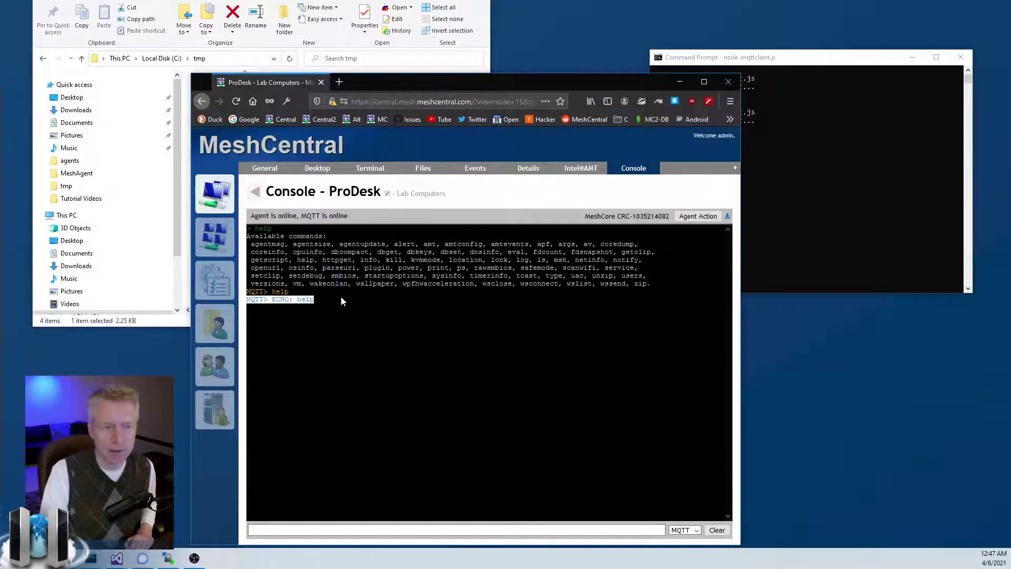
pyautogui.hotkey('alt', 'Tab')
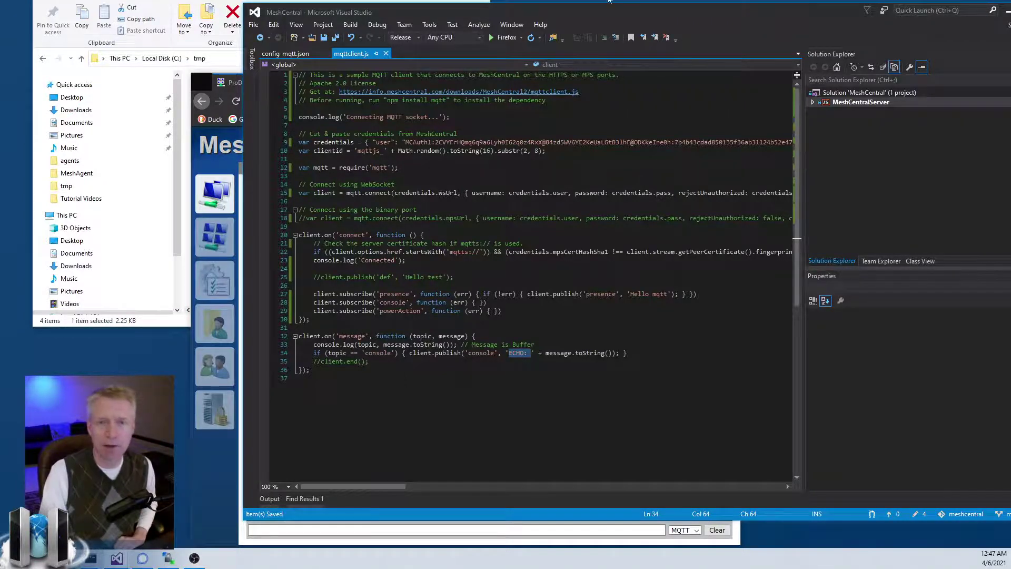
pyautogui.moveTo(609, 3); pyautogui.dragTo(810, 298)
pyautogui.click(396, 359)
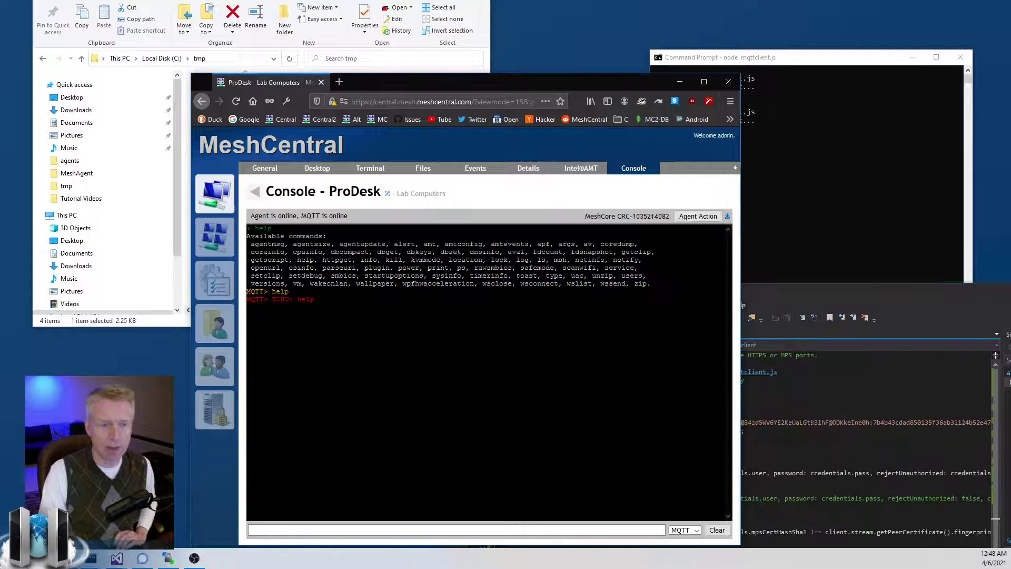
pyautogui.click(632, 447)
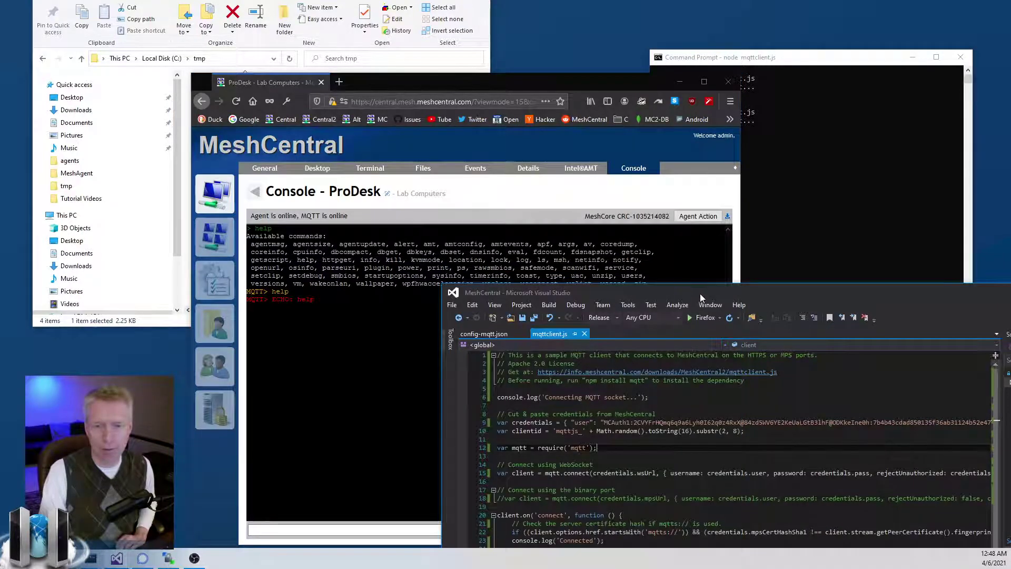
pyautogui.moveTo(700, 293); pyautogui.dragTo(649, 112)
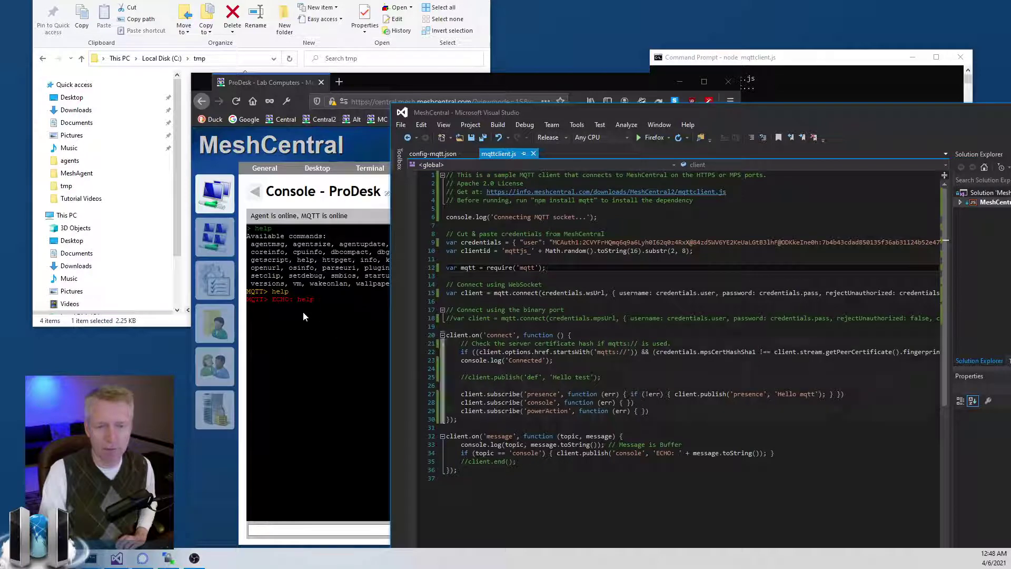
pyautogui.moveTo(680, 113); pyautogui.dragTo(690, 108)
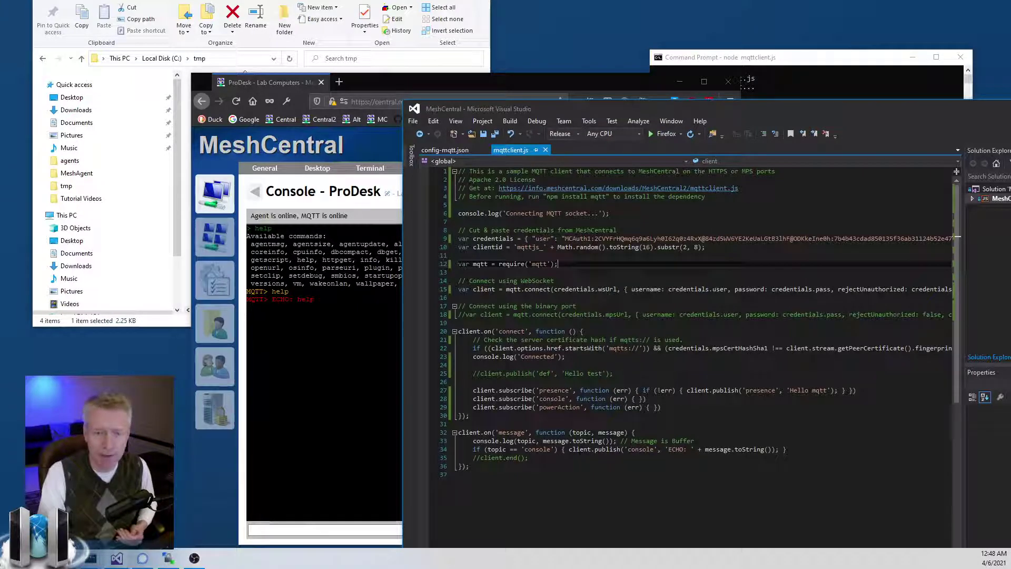
pyautogui.moveTo(569, 449); pyautogui.dragTo(786, 450)
pyautogui.doubleClick(638, 452)
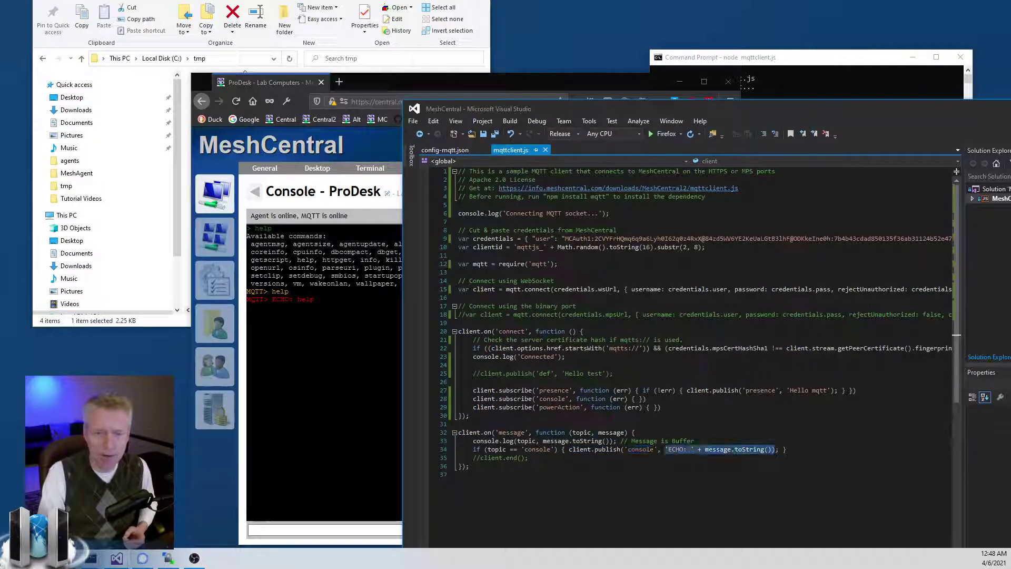
pyautogui.click(331, 320)
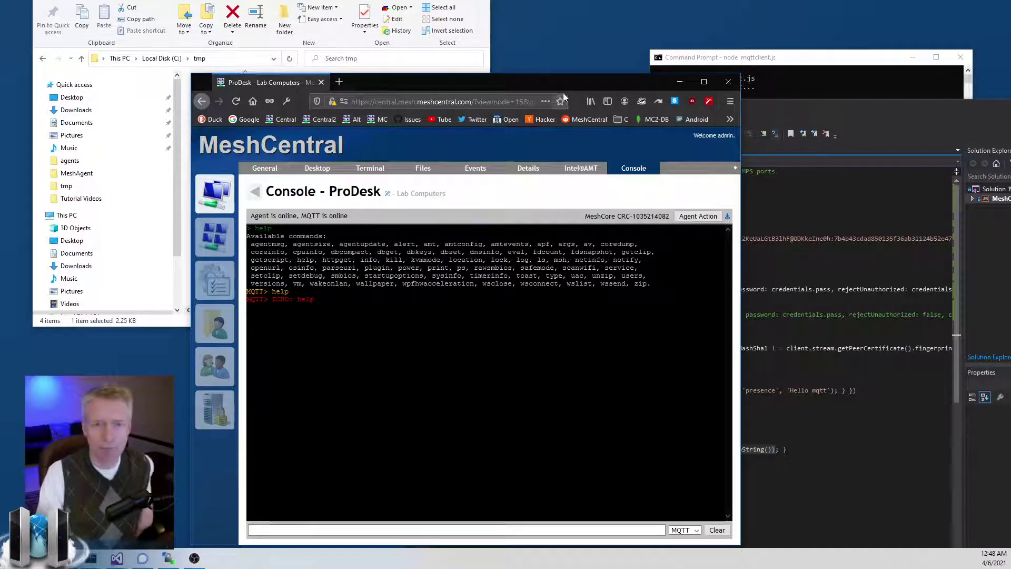
pyautogui.moveTo(560, 84); pyautogui.dragTo(456, 7)
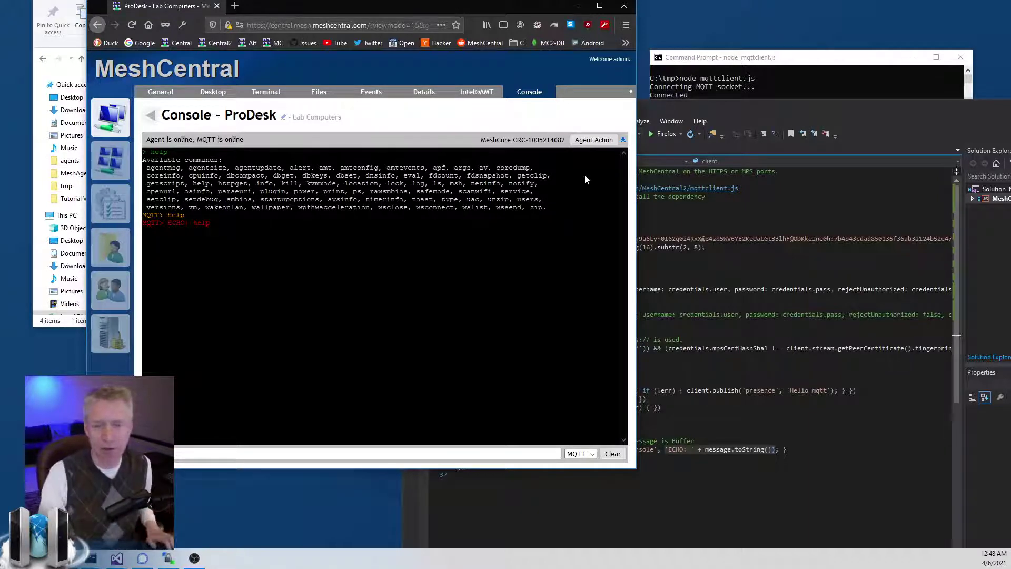
# Step: Review the pasted credentials on line 9 and the WebSocket connect call on line 15
pyautogui.click(708, 433)
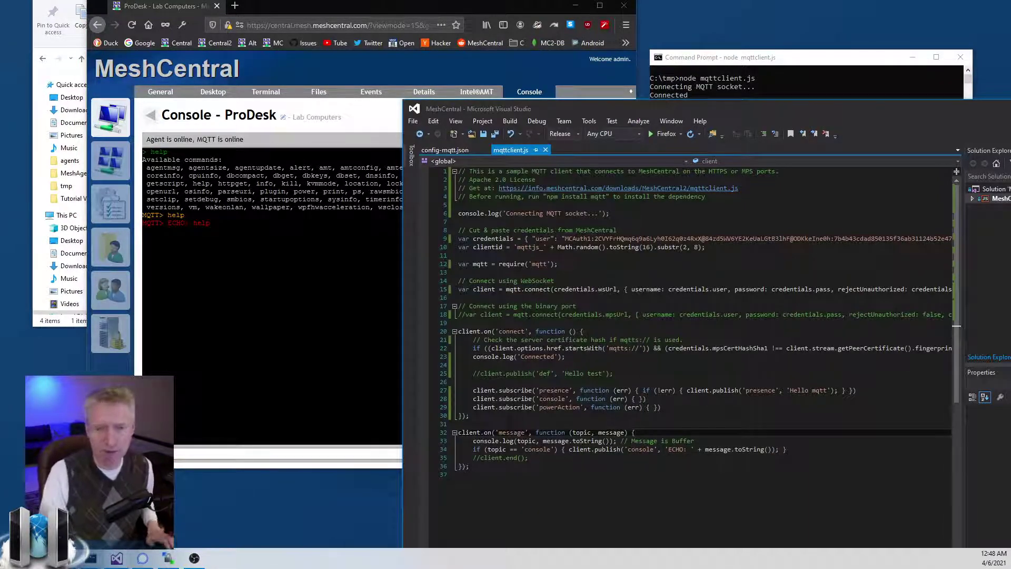
pyautogui.moveTo(557, 108); pyautogui.dragTo(419, 49)
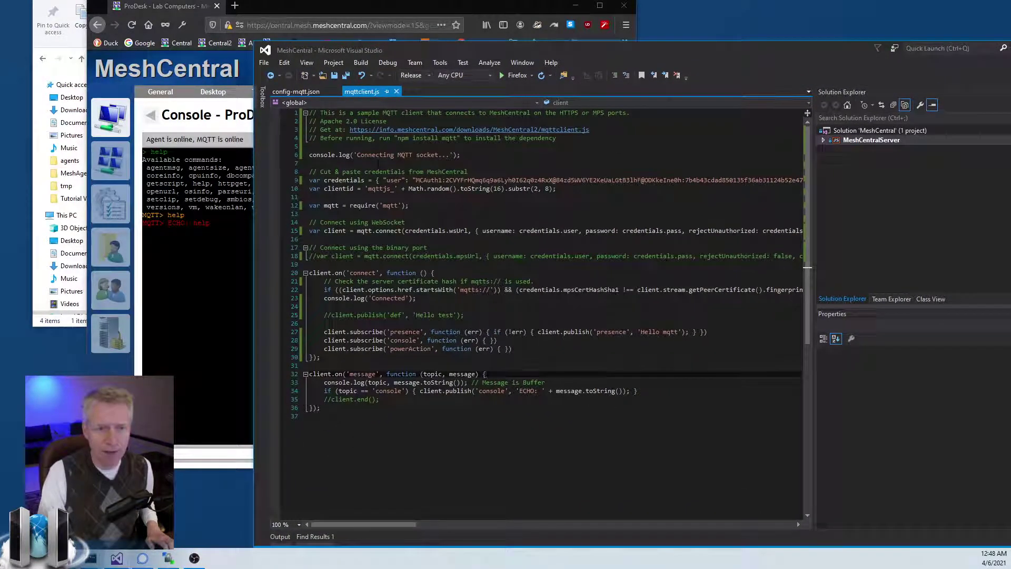
pyautogui.moveTo(376, 181); pyautogui.dragTo(650, 180)
pyautogui.click(648, 181)
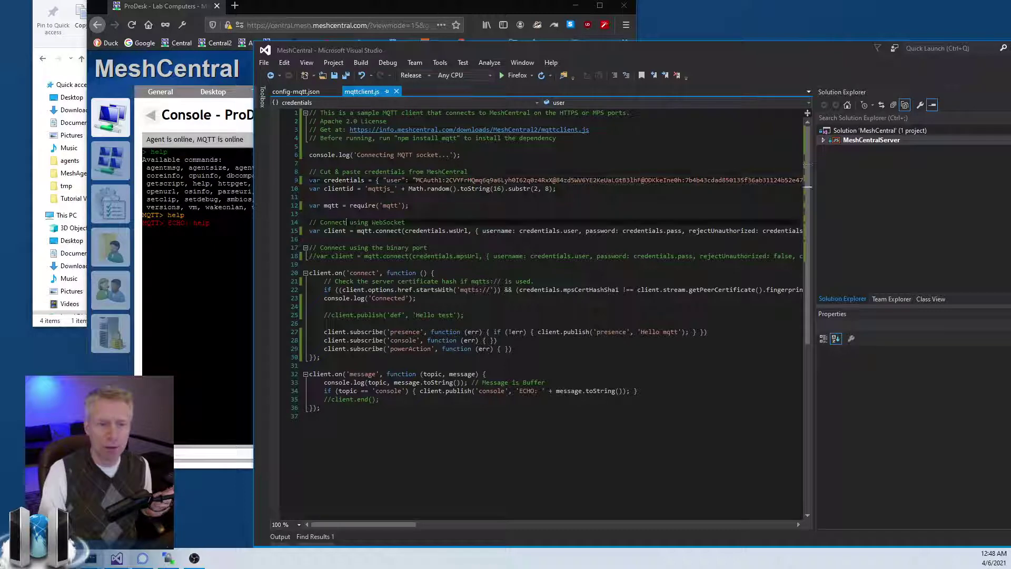
pyautogui.moveTo(347, 222); pyautogui.dragTo(406, 223)
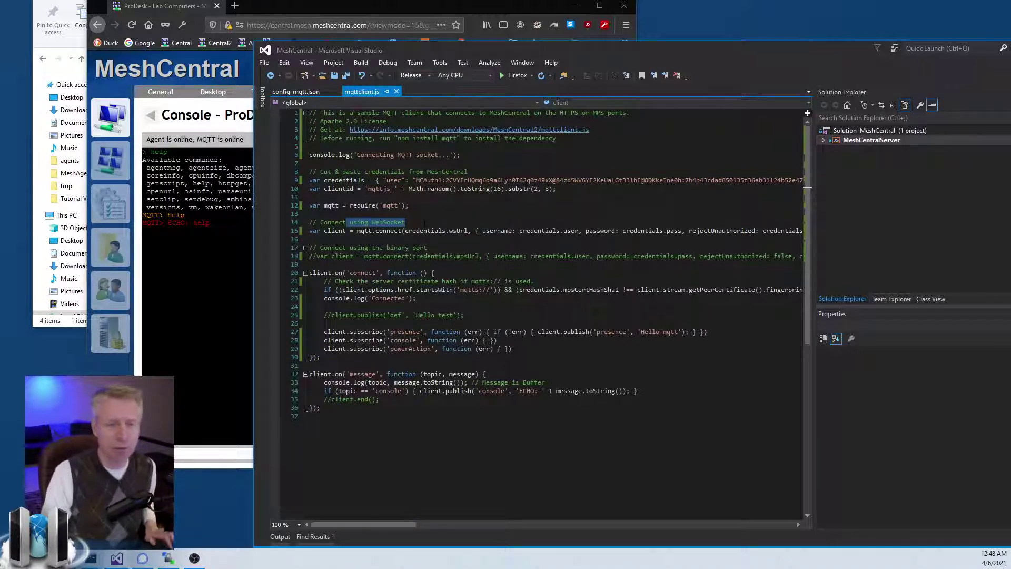
pyautogui.moveTo(346, 231); pyautogui.dragTo(467, 230)
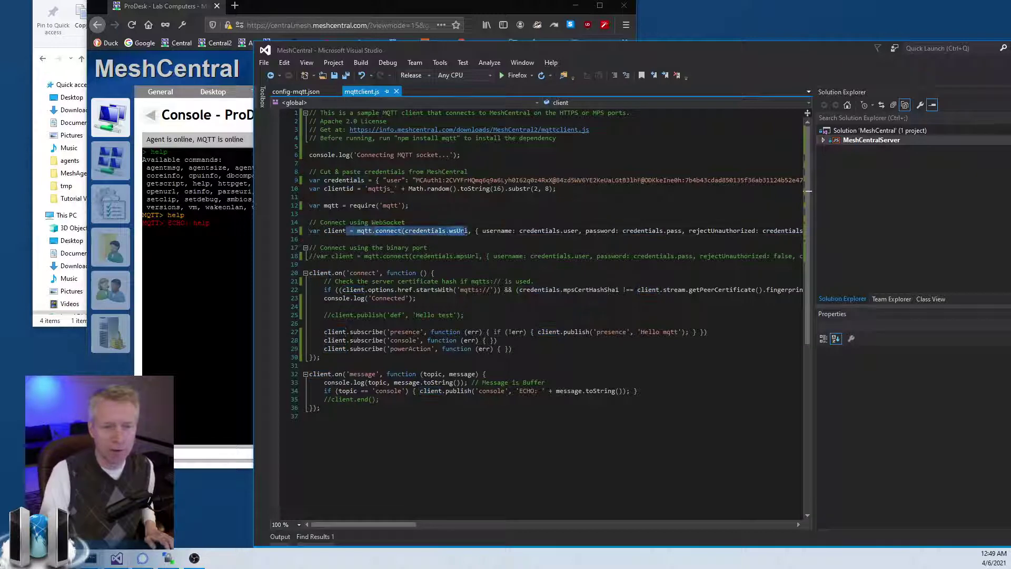
pyautogui.click(307, 234)
pyautogui.click(310, 231)
# Step: Comment out the wsUrl connect line, uncomment the mpsUrl line, and save mqttclient.js
pyautogui.hotkey('ctrl', 'k')
pyautogui.hotkey('ctrl', 'c')
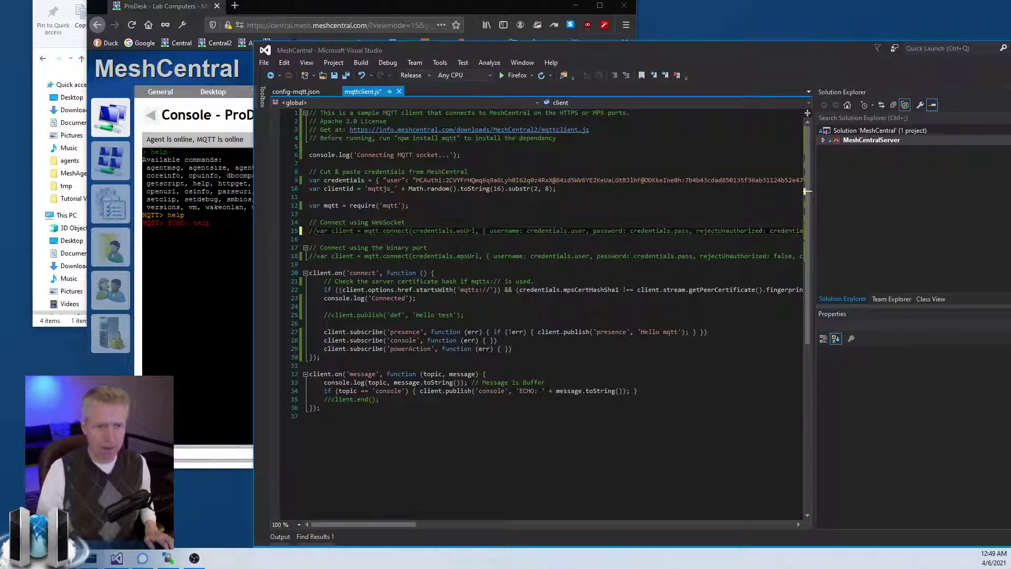
pyautogui.press('Down')
pyautogui.press('Down')
pyautogui.press('Down')
pyautogui.hotkey('ctrl', 'k')
pyautogui.hotkey('ctrl', 'u')
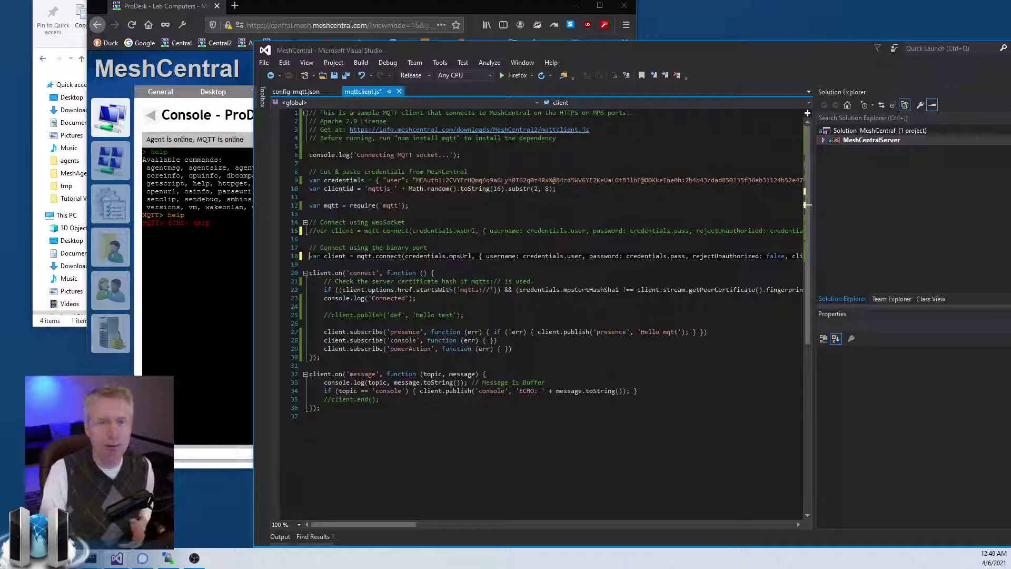
pyautogui.doubleClick(461, 256)
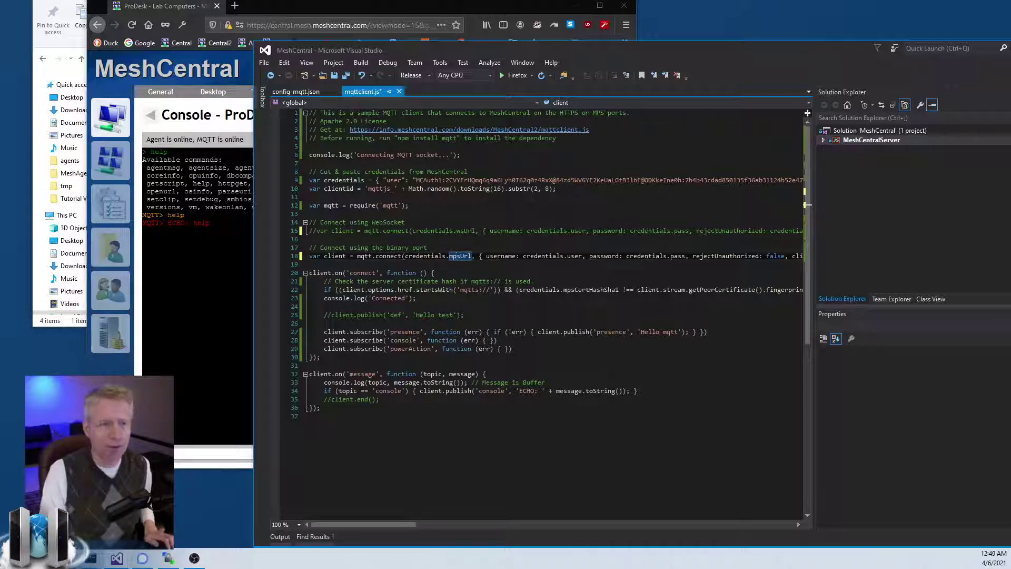
pyautogui.doubleClick(426, 256)
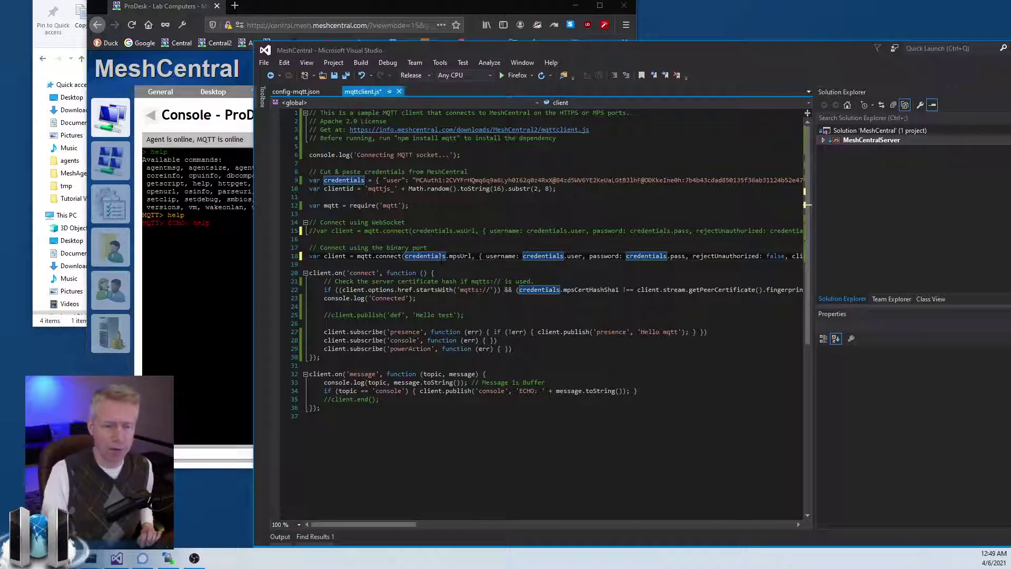
pyautogui.click(448, 246)
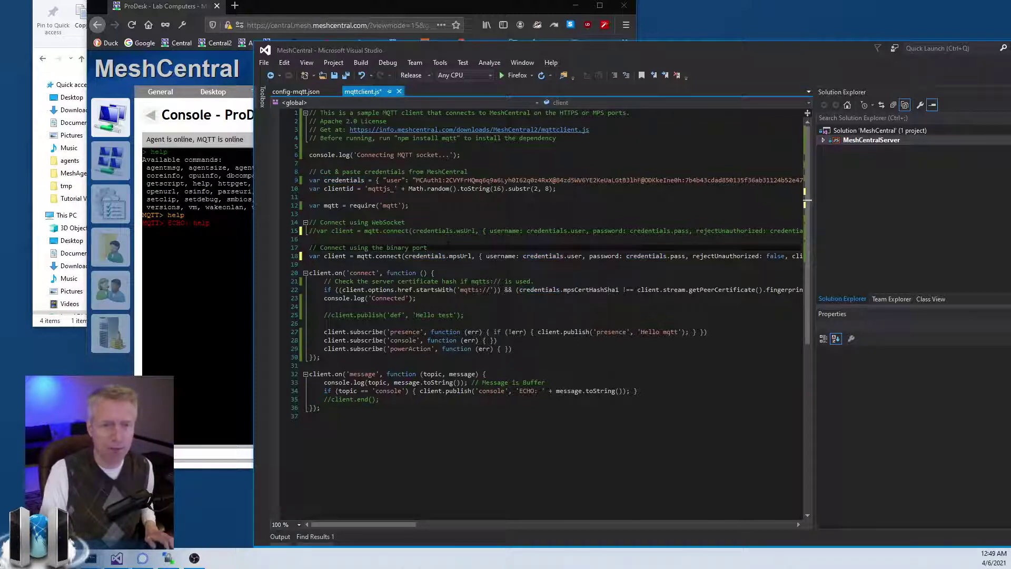
pyautogui.click(348, 75)
# Step: Stop the node client with Ctrl+C, check MeshCentral's MQTT status, and rerun node mqttclient.js
pyautogui.moveTo(382, 58); pyautogui.dragTo(664, 340)
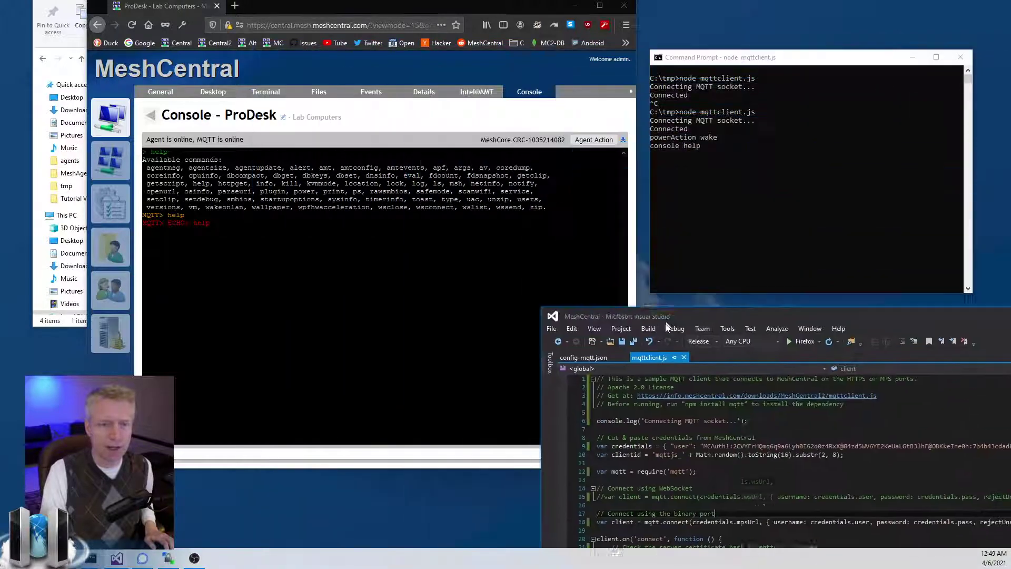
pyautogui.click(764, 111)
pyautogui.hotkey('ctrl', 'c')
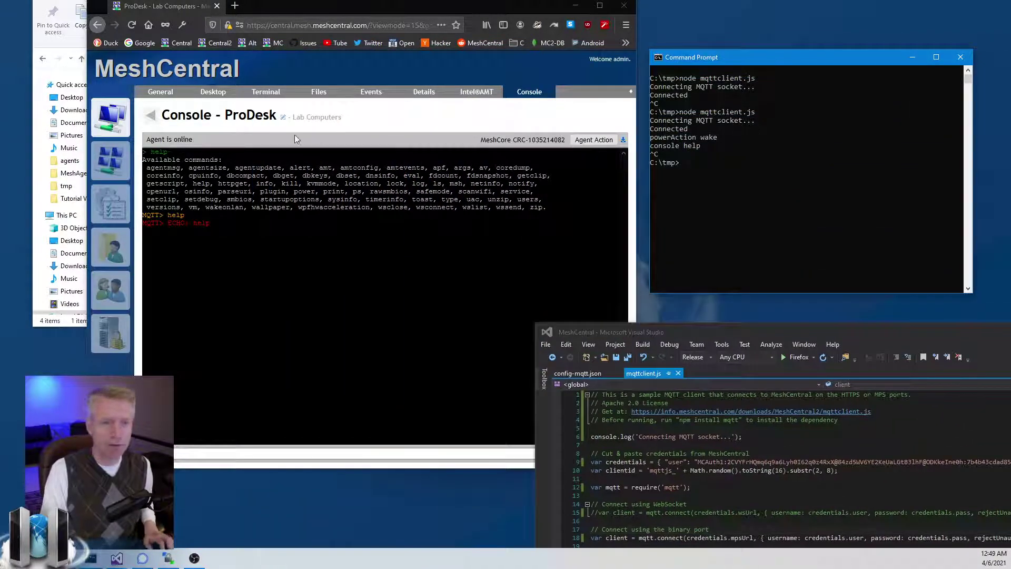
pyautogui.click(416, 293)
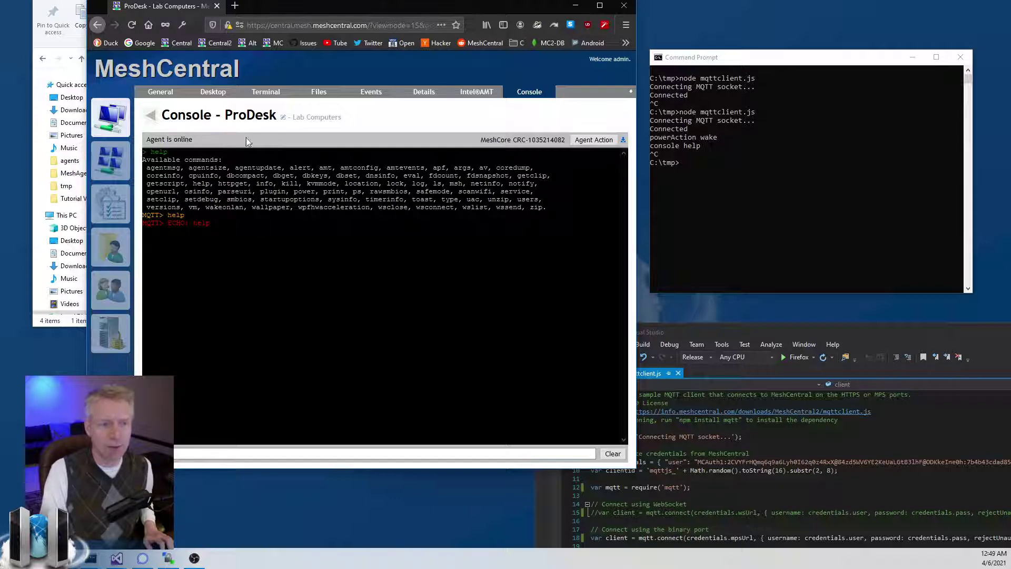
pyautogui.click(805, 174)
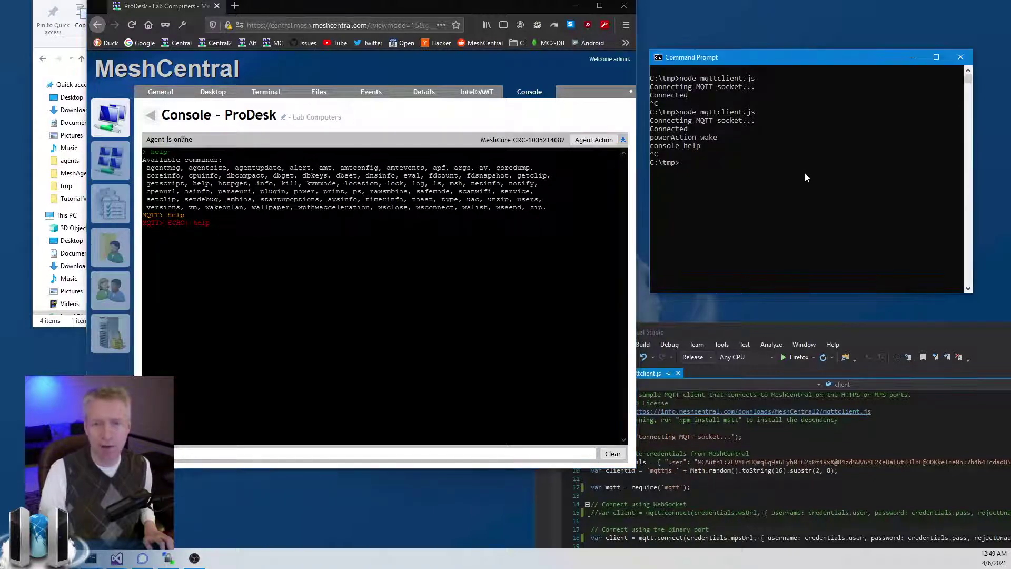
pyautogui.press('Up')
pyautogui.press('Return')
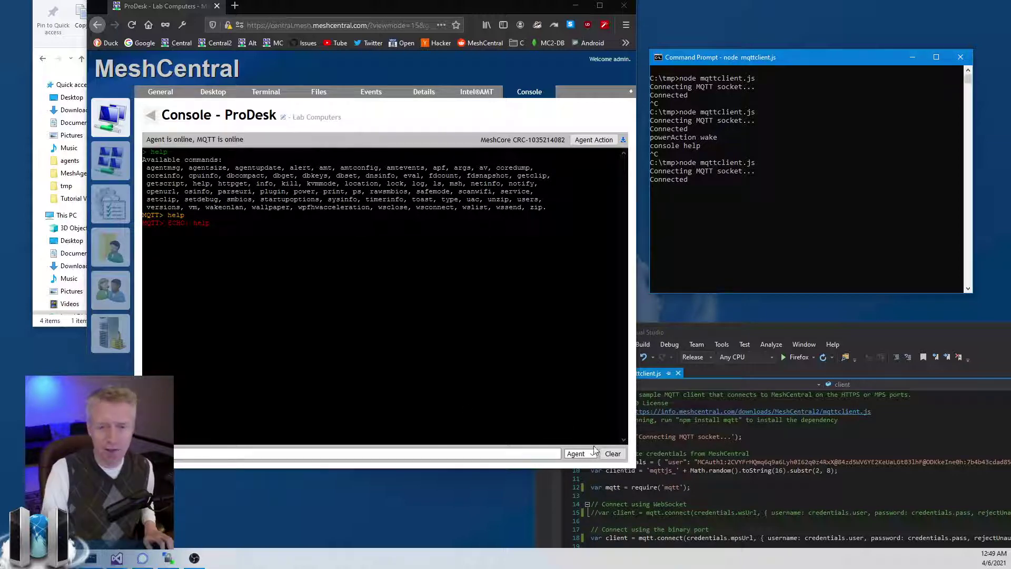
# Step: Center the Visual Studio editor and highlight credentials.mpsUrl in line 18's connect call
pyautogui.moveTo(722, 328); pyautogui.dragTo(526, 106)
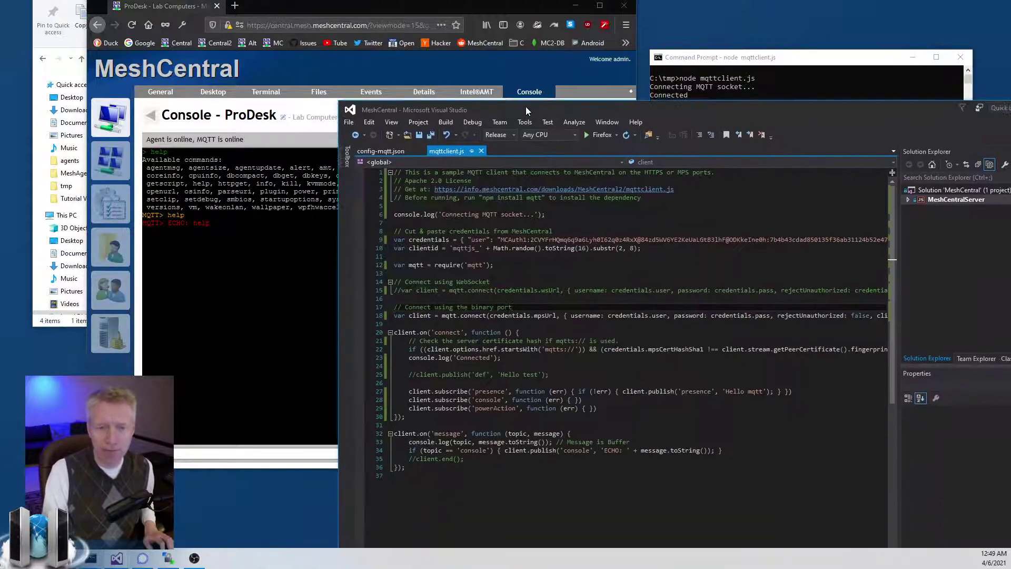
pyautogui.moveTo(441, 314); pyautogui.dragTo(536, 315)
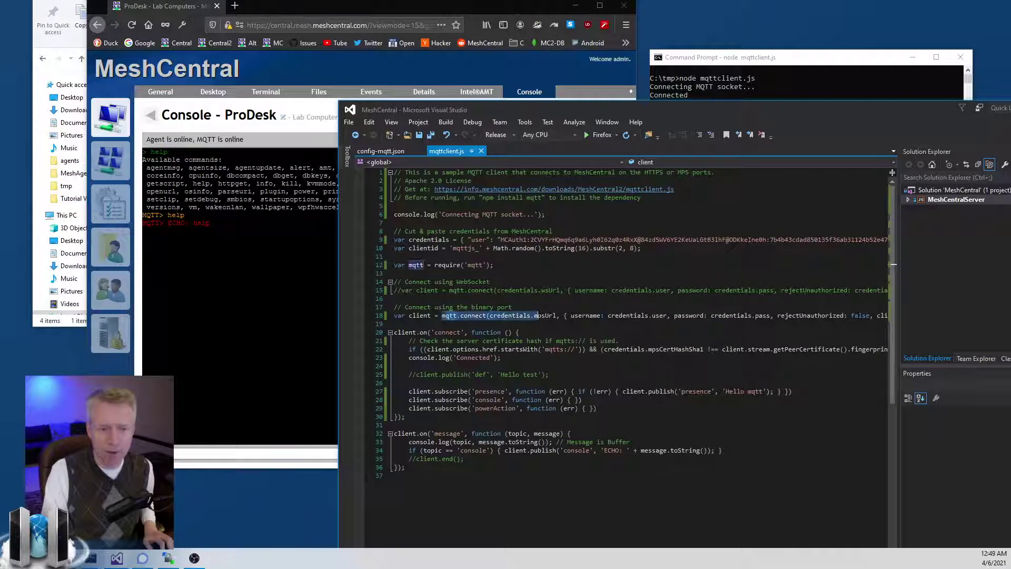
pyautogui.doubleClick(542, 315)
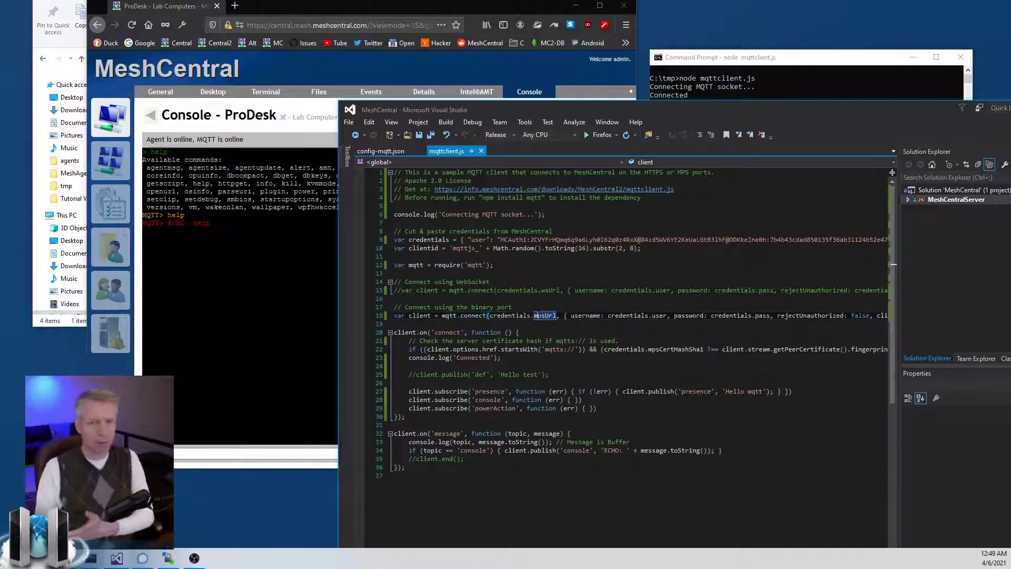